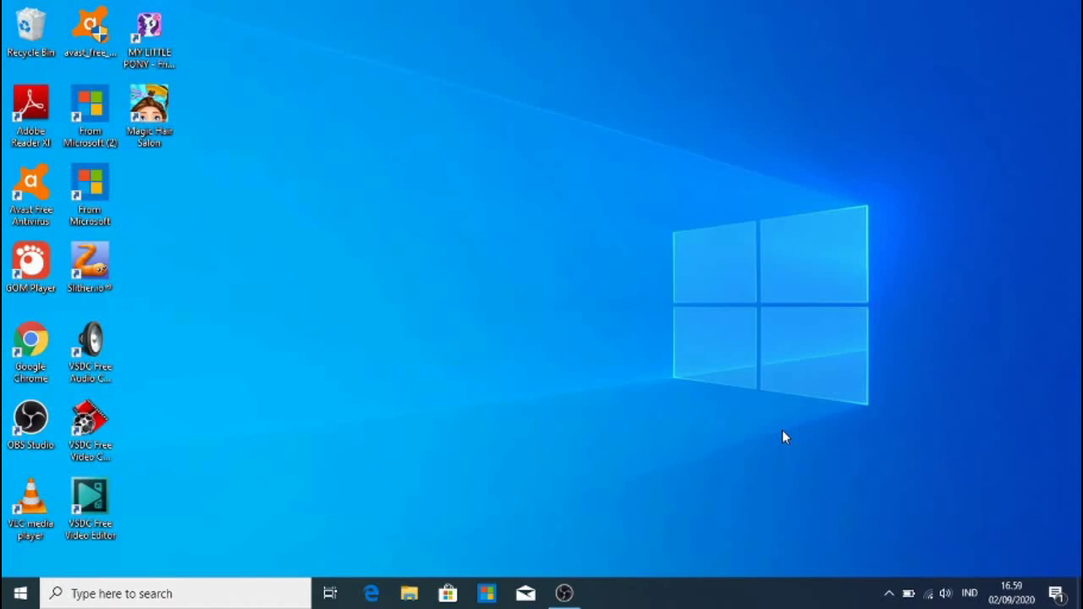
Open Google Chrome, search for "panzoid intro fdw" and open Panzoid's Creations page from the results
double_click(32, 355)
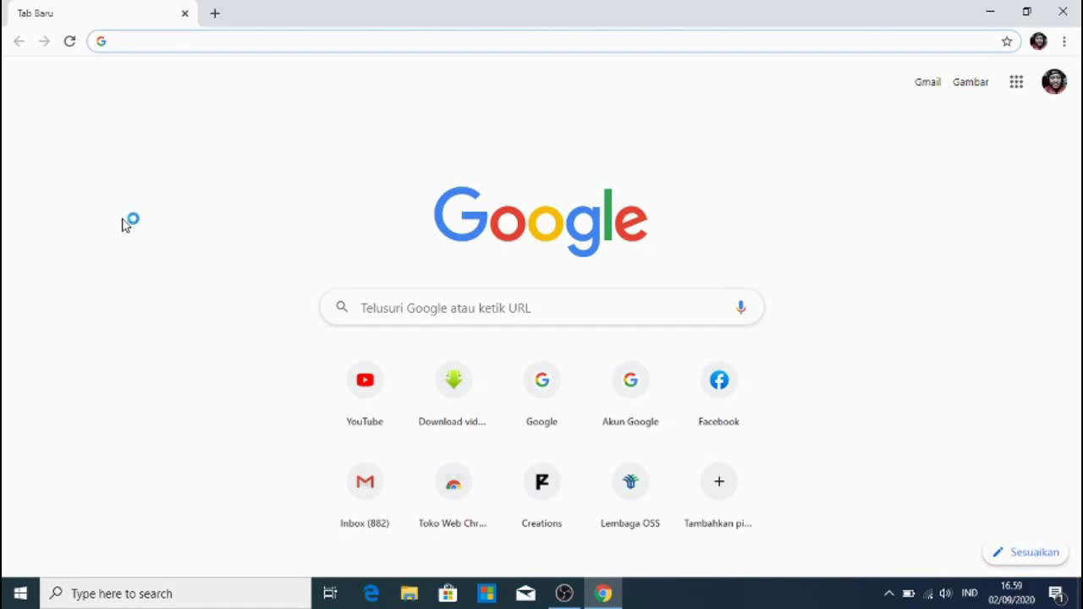
click(132, 41)
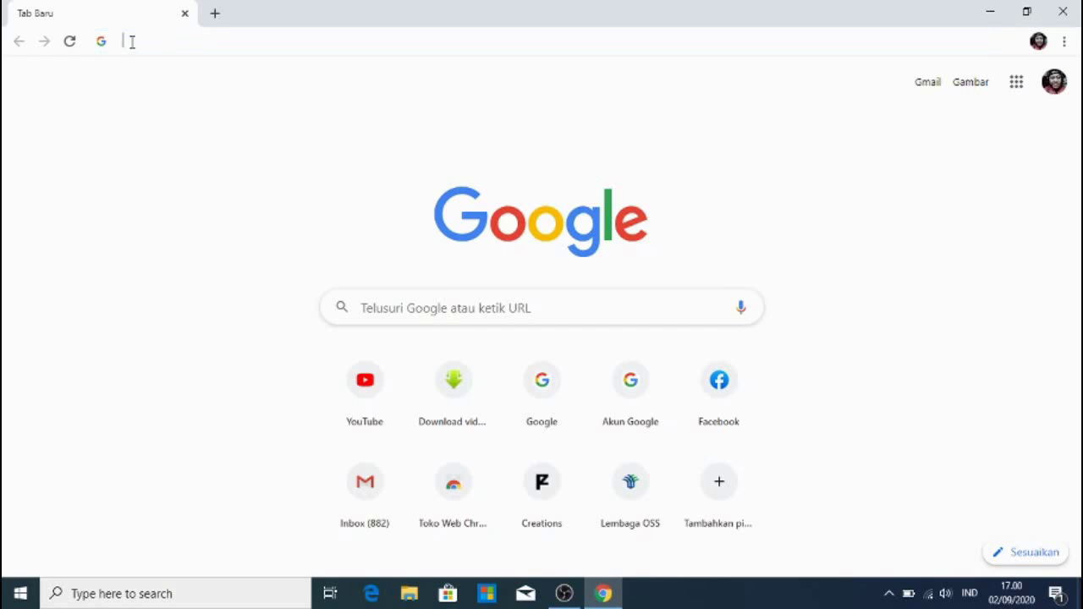
text(PA)
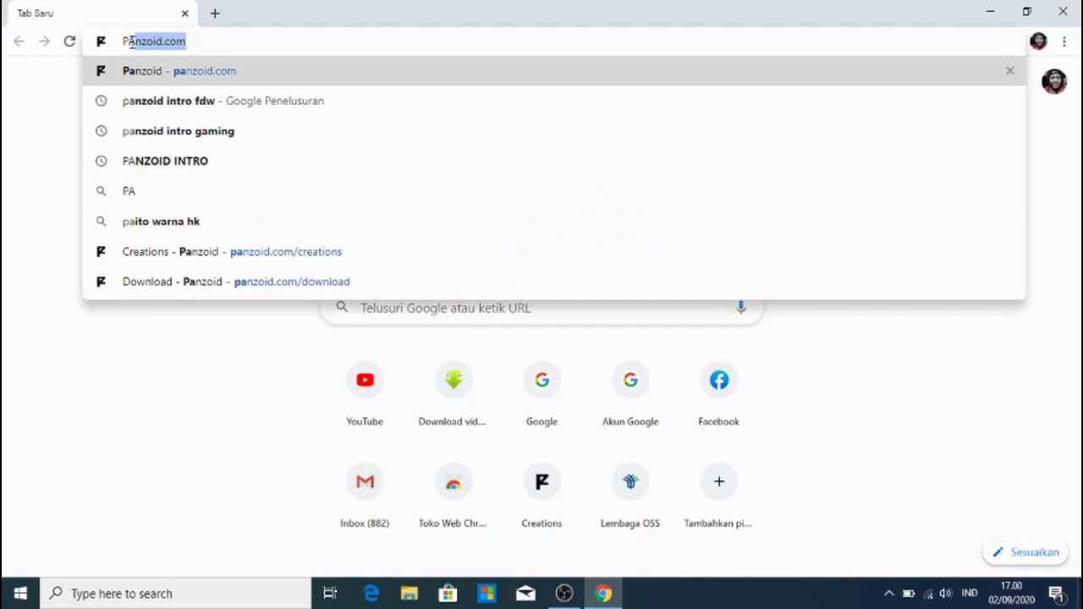
text(NZOI)
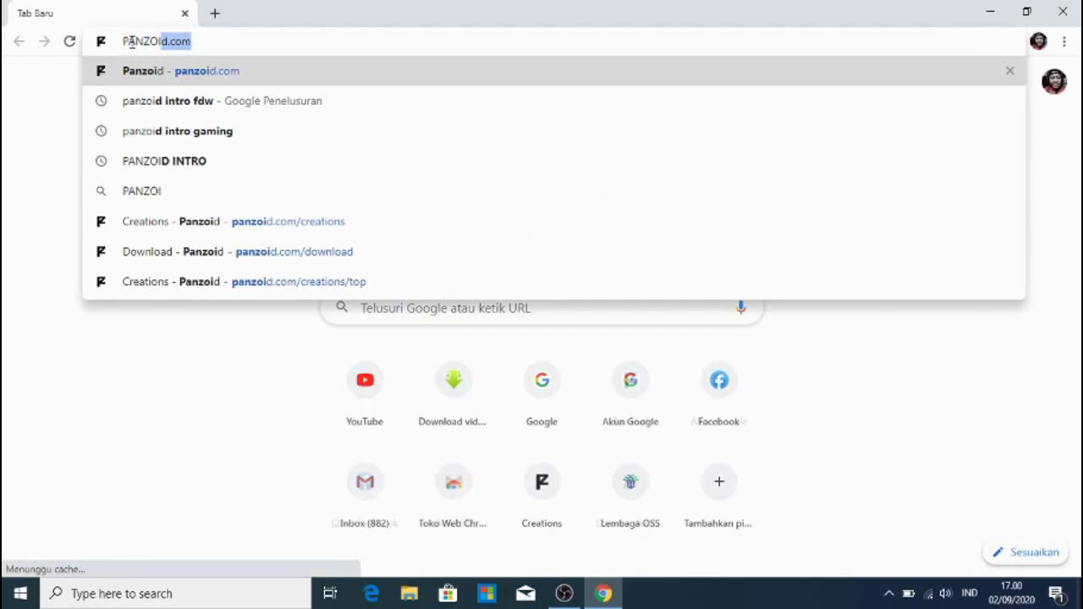
text(D INT)
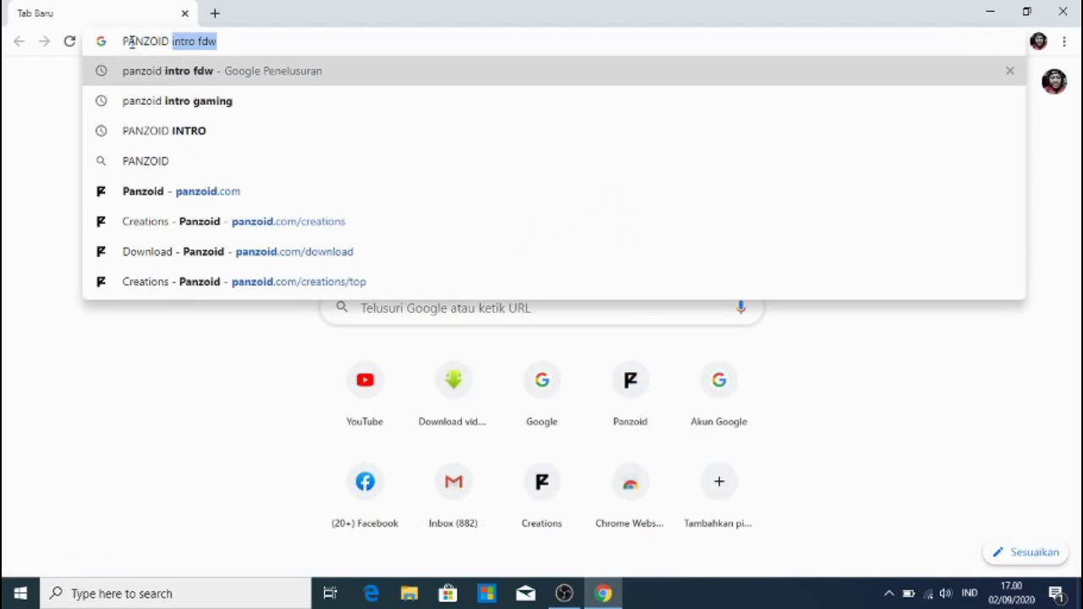
text(RO)
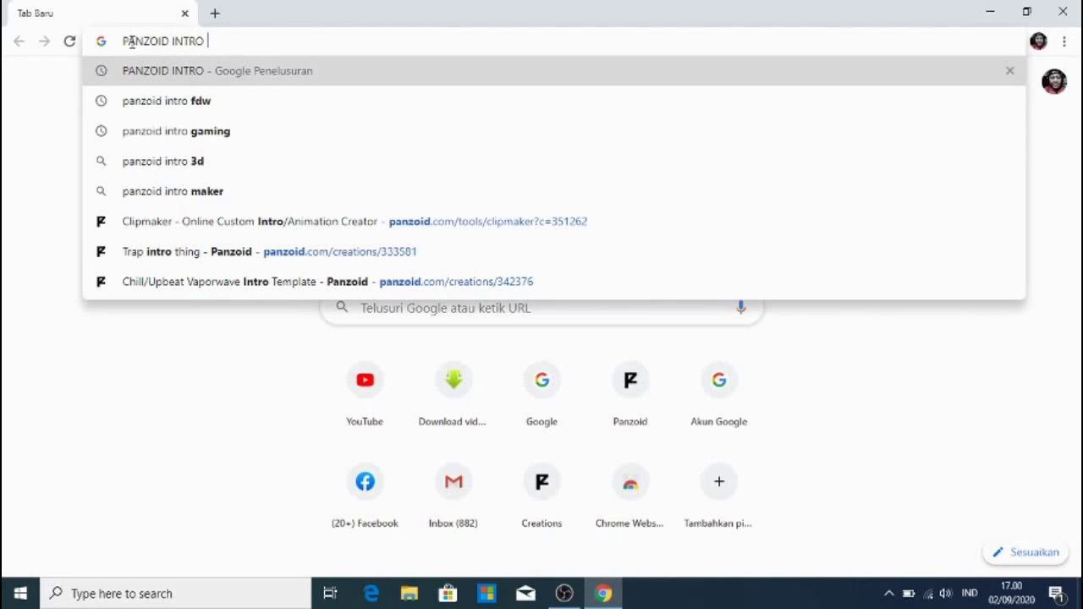
click(147, 101)
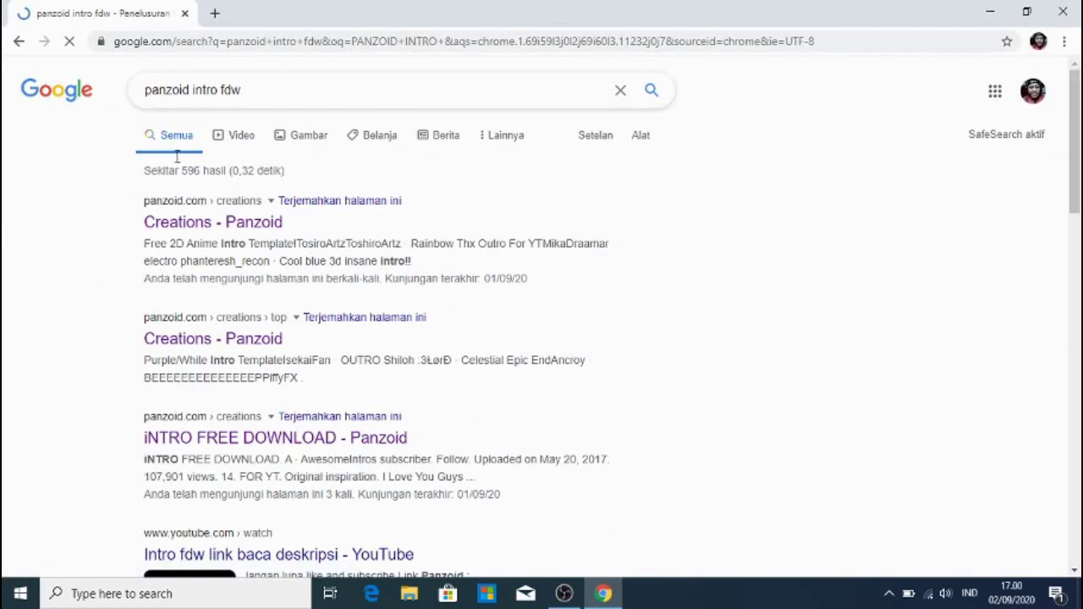
click(174, 222)
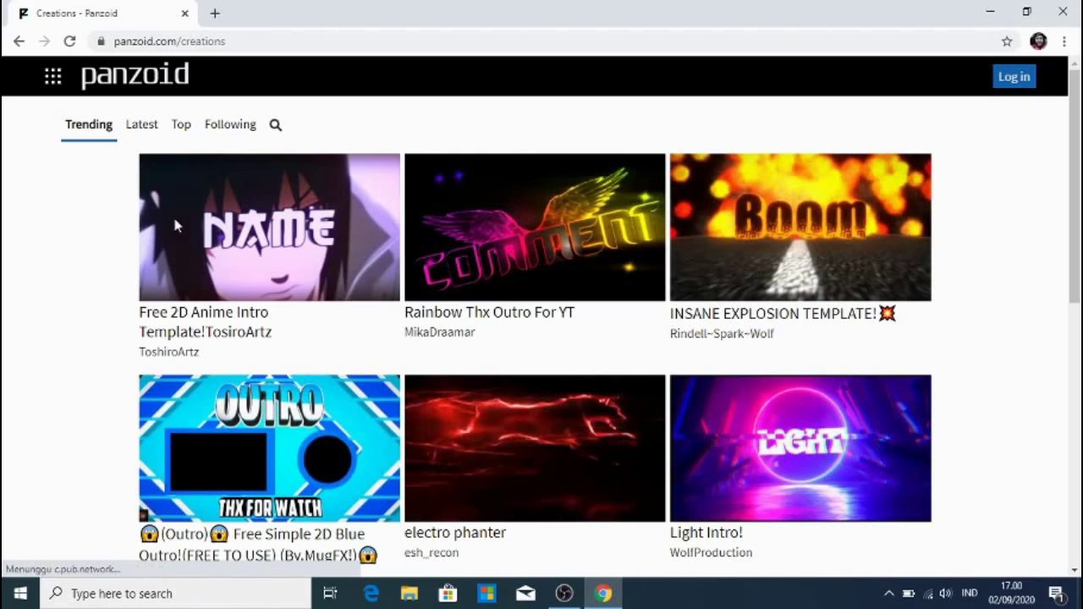
click(174, 222)
Look through Panzoid's Latest, Top and Following creation lists
click(145, 134)
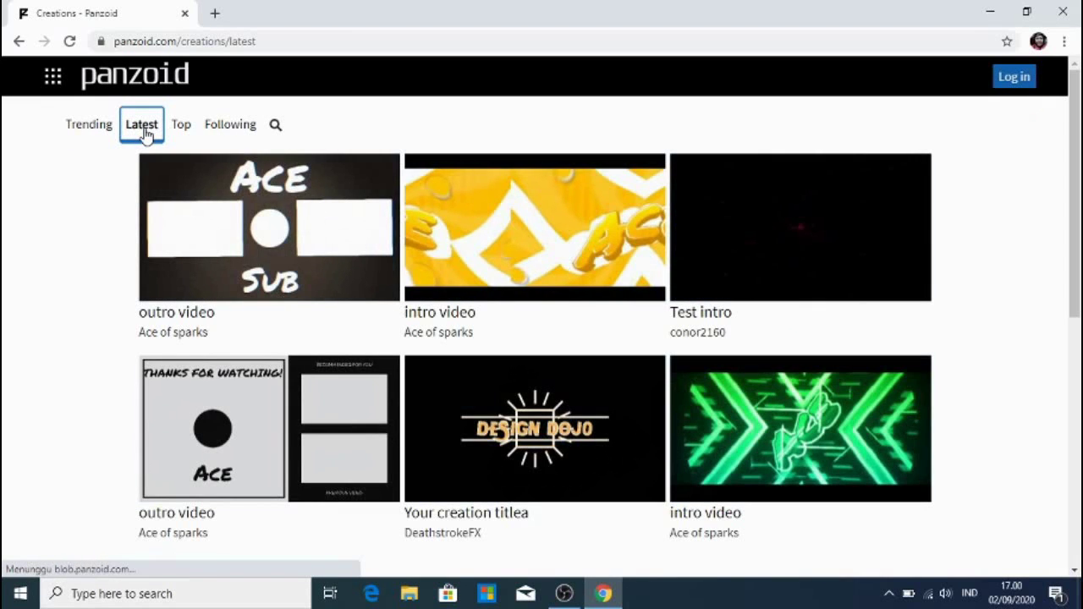
click(181, 136)
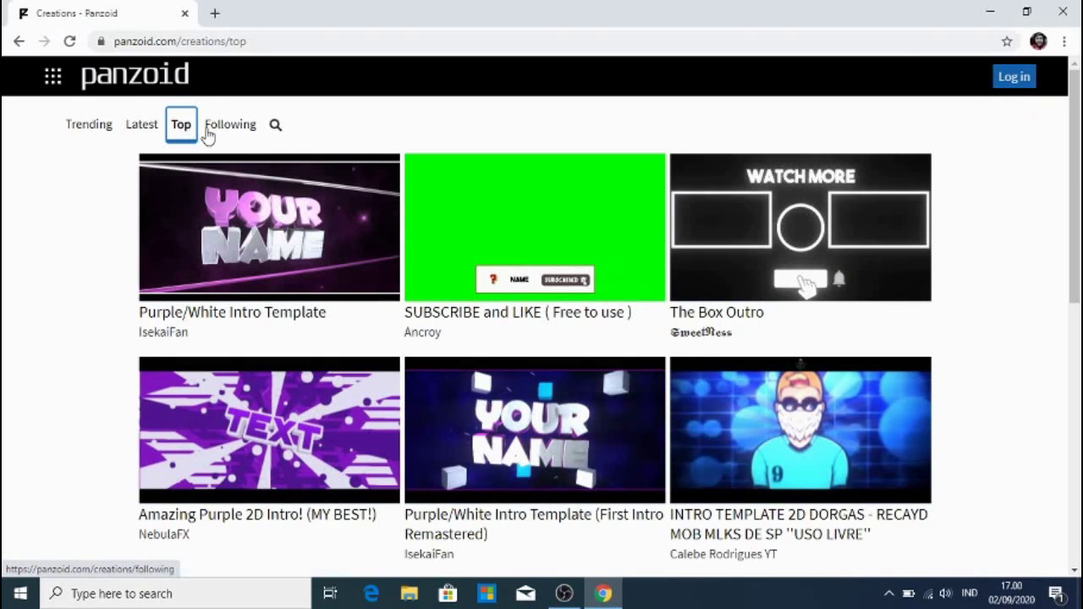
click(217, 133)
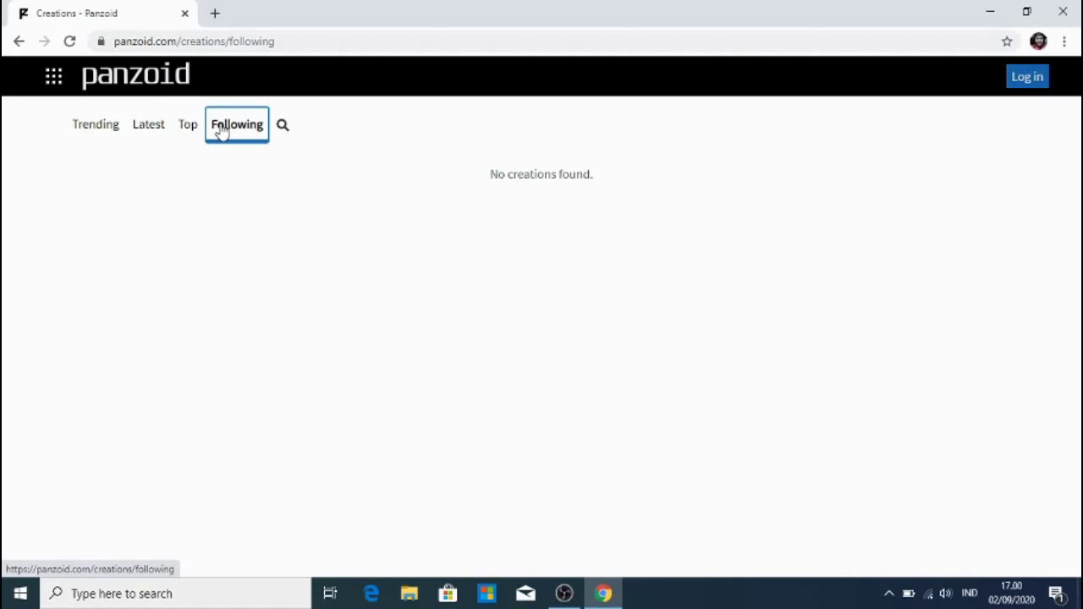
Search the Panzoid creations for "COUNT DOWN"
click(288, 129)
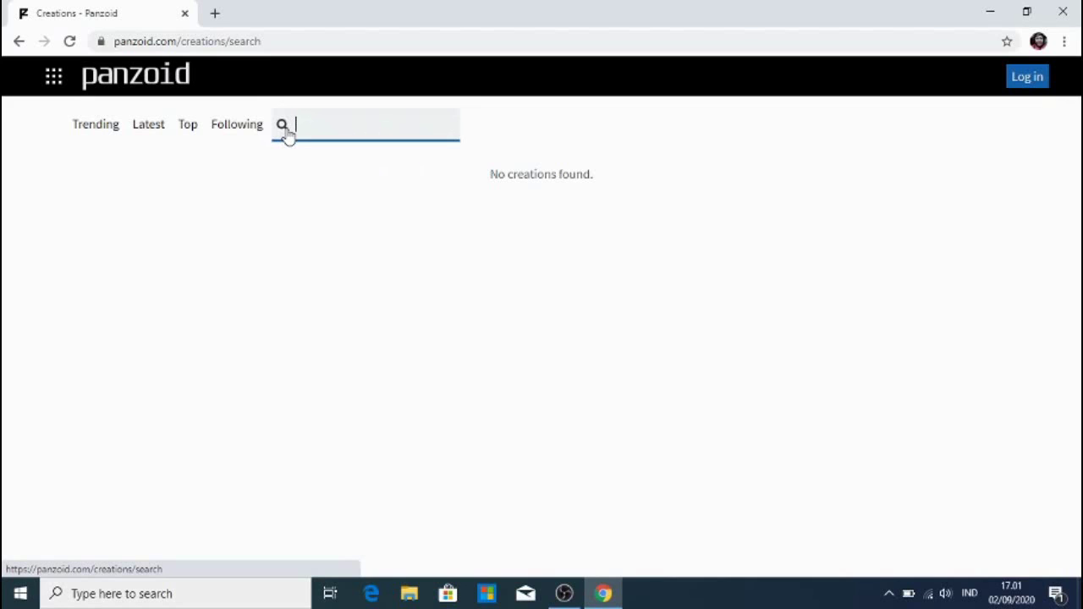
text(COUNT )
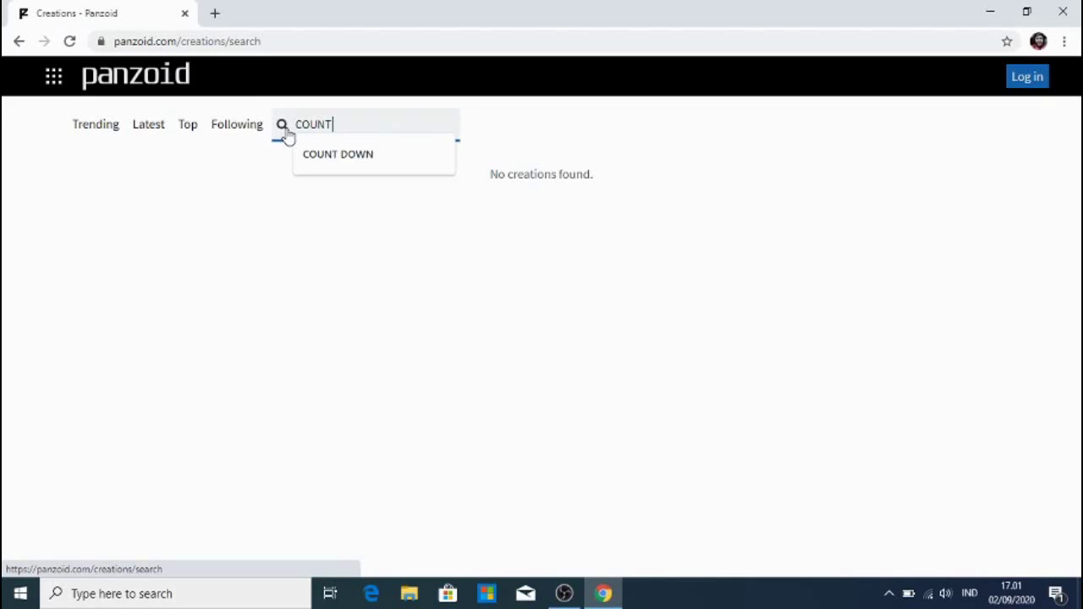
text(DOWN)
key(Return)
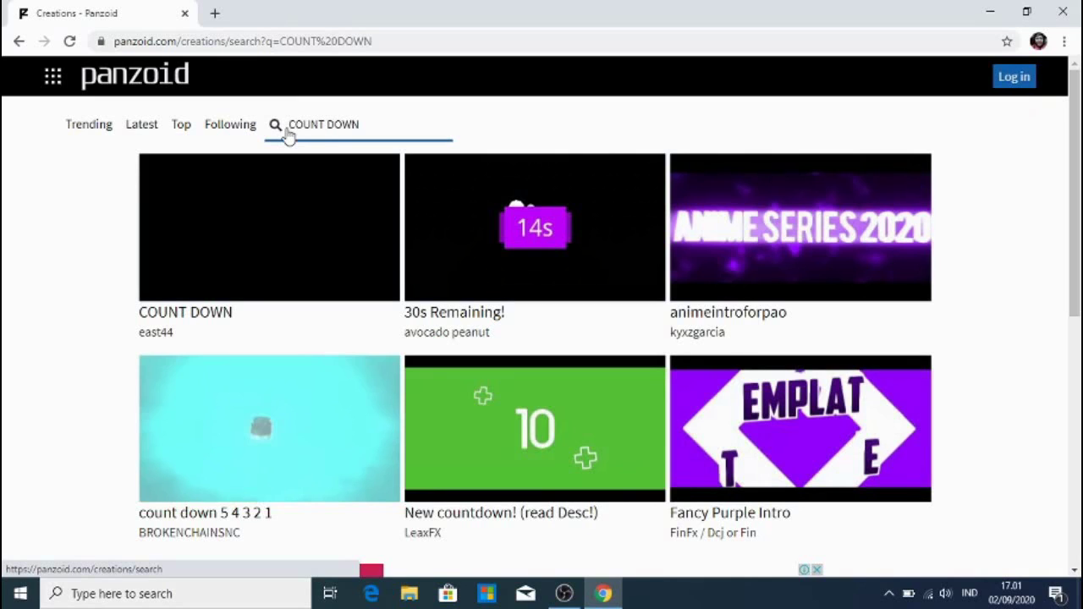
Browse the trending creations and open the "Cool blue 3d insane intro!!" template in Clipmaker
click(89, 125)
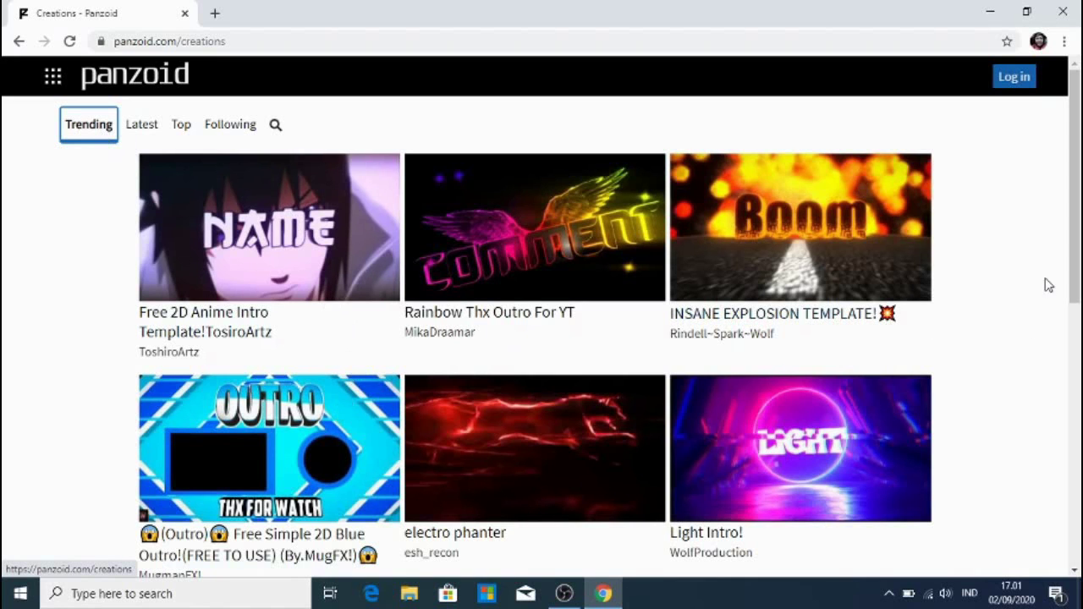
drag(1074, 270, 1077, 548)
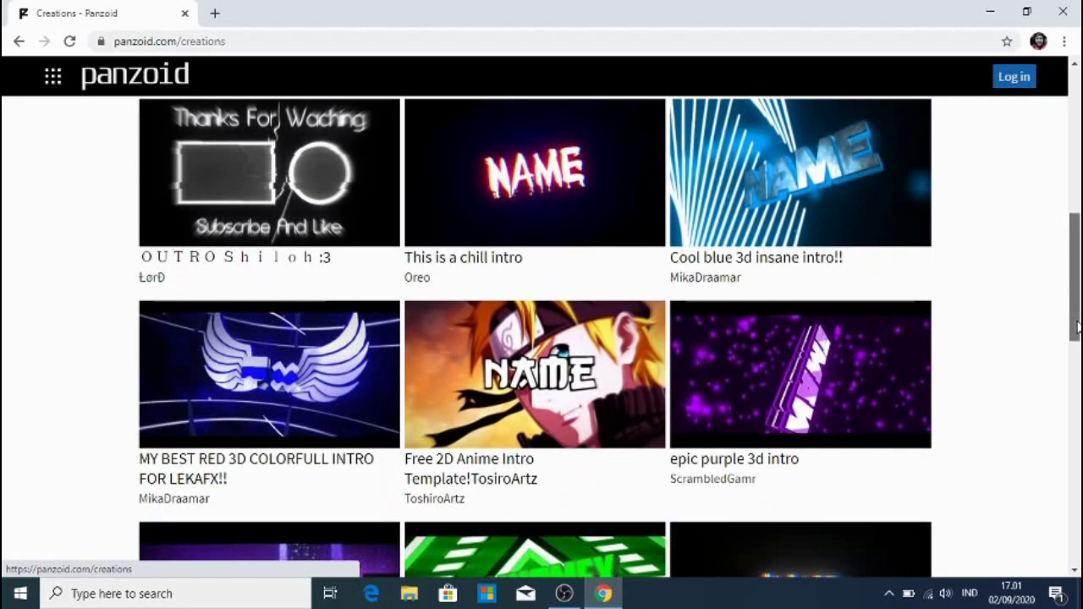
drag(1077, 344, 1075, 454)
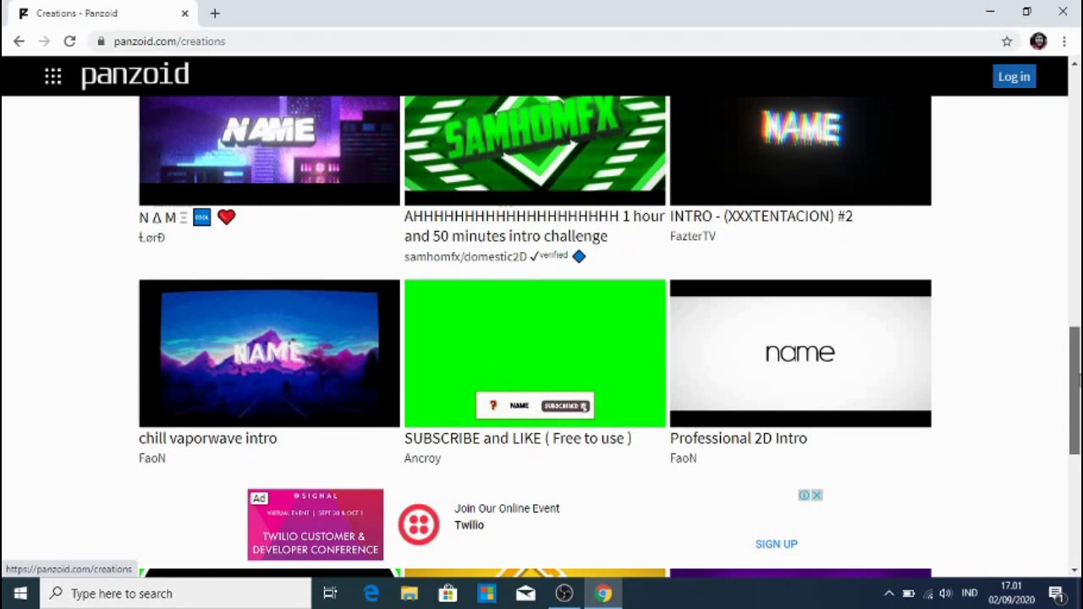
drag(1076, 379, 1072, 177)
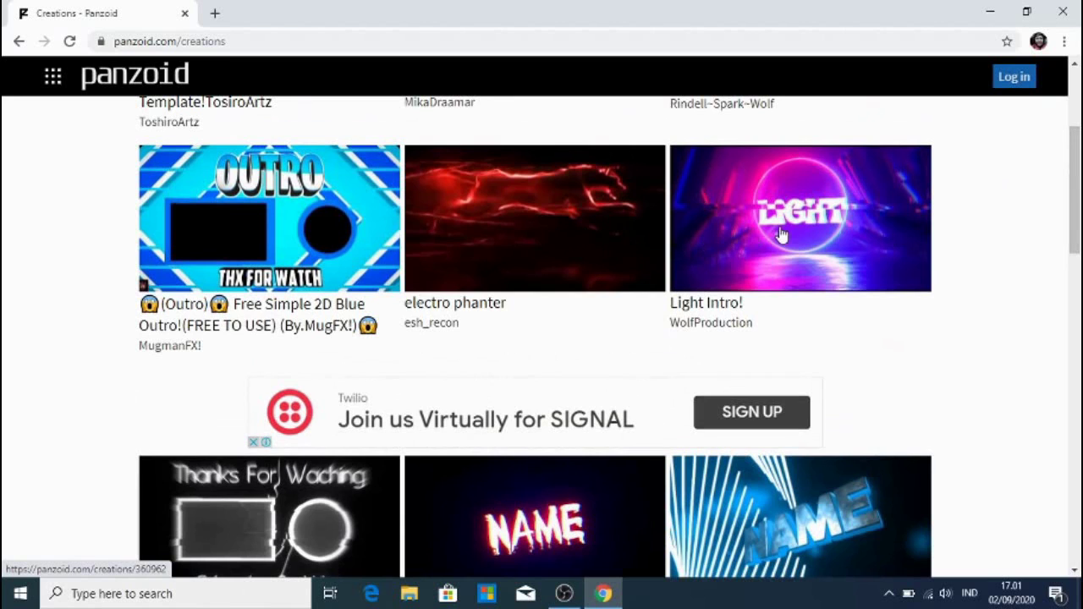
drag(1076, 231, 1074, 312)
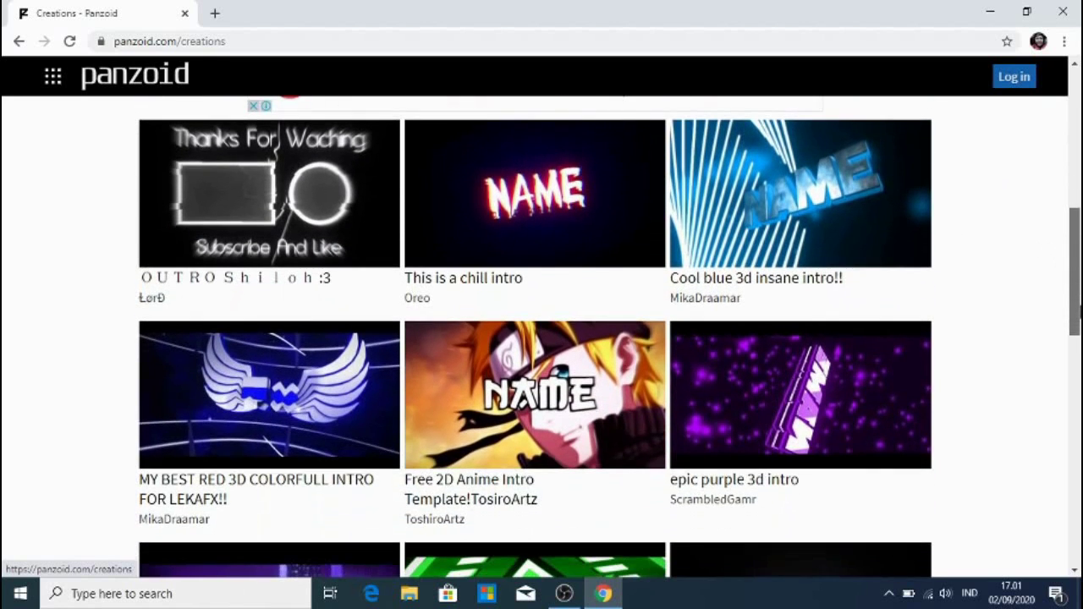
click(764, 221)
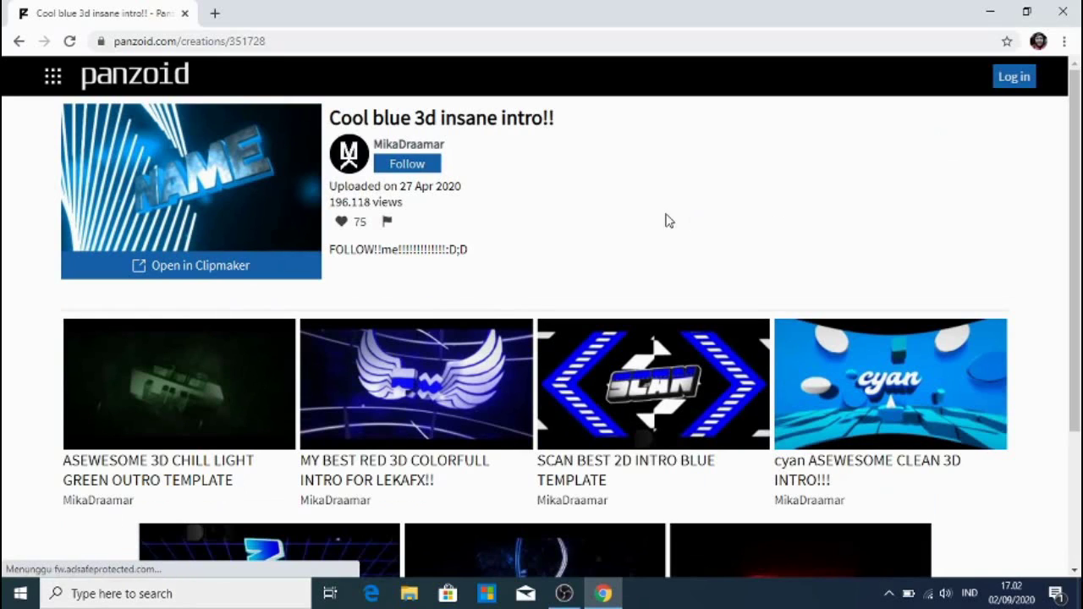
click(201, 266)
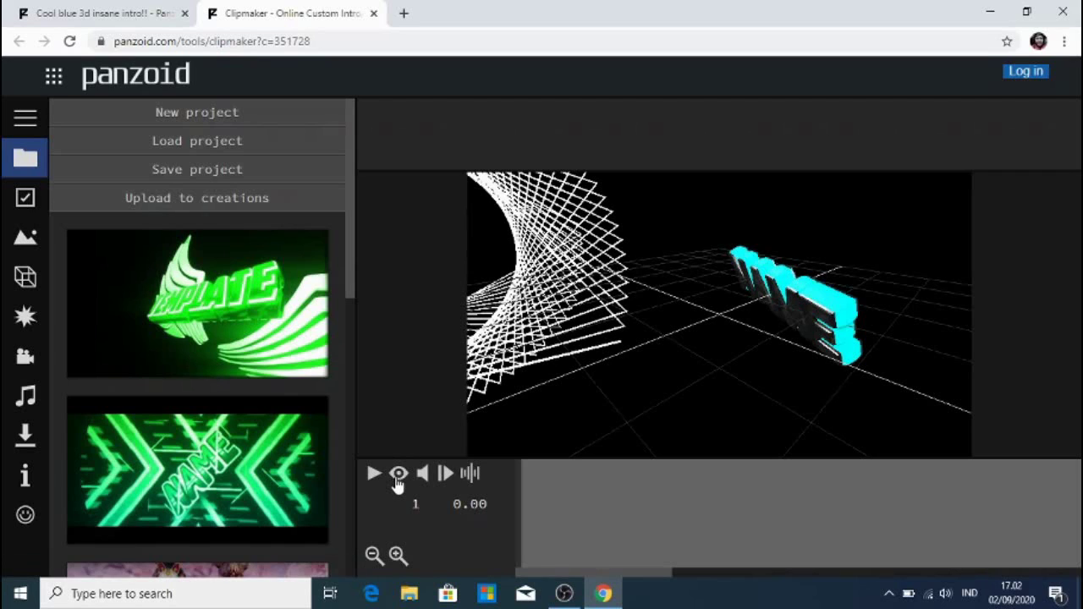
Turn on the preview view for the intro template, play its animation and pause it for editing
click(398, 473)
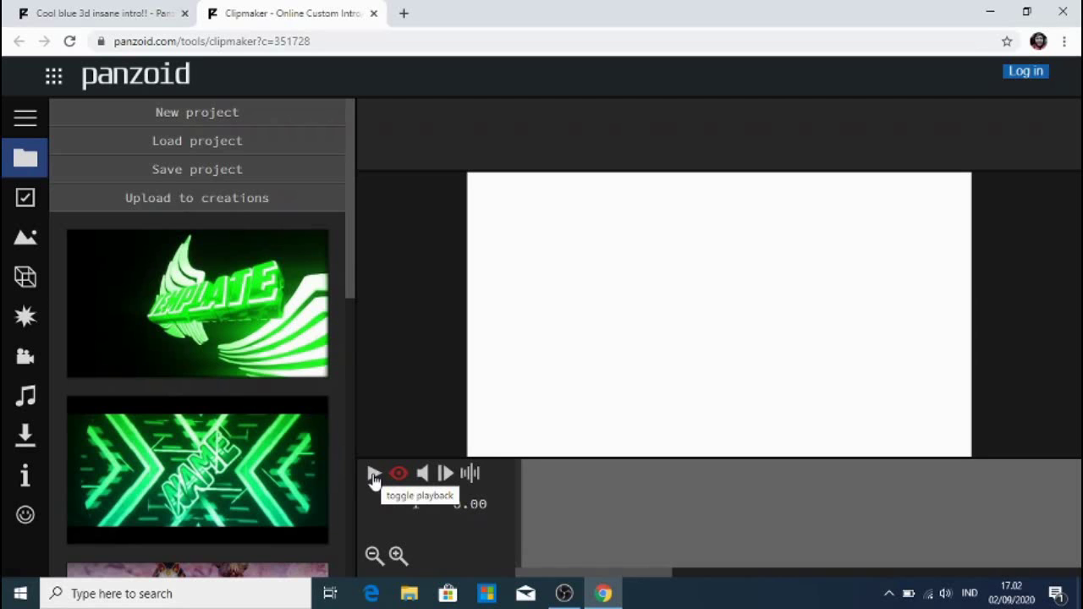
click(374, 475)
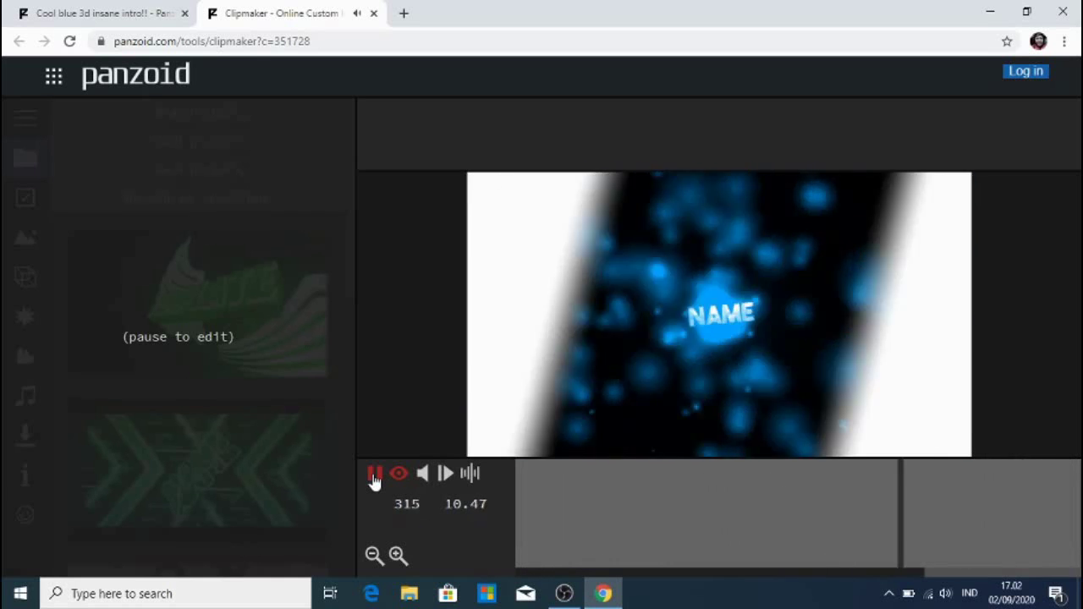
click(375, 475)
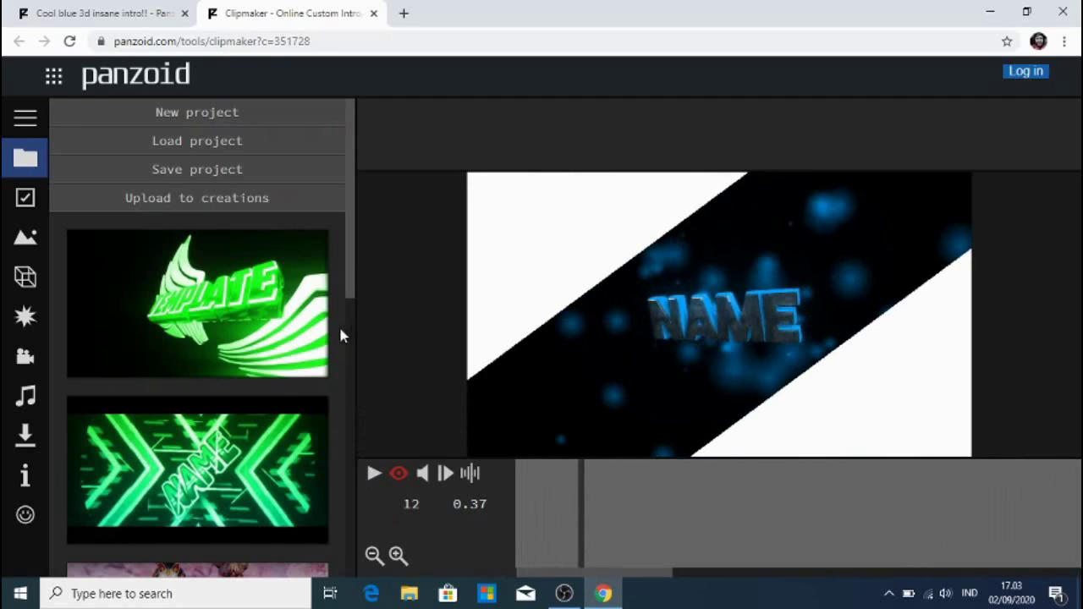
Change the wording of the first 3D text object in the TEXT group to MEONG
click(26, 277)
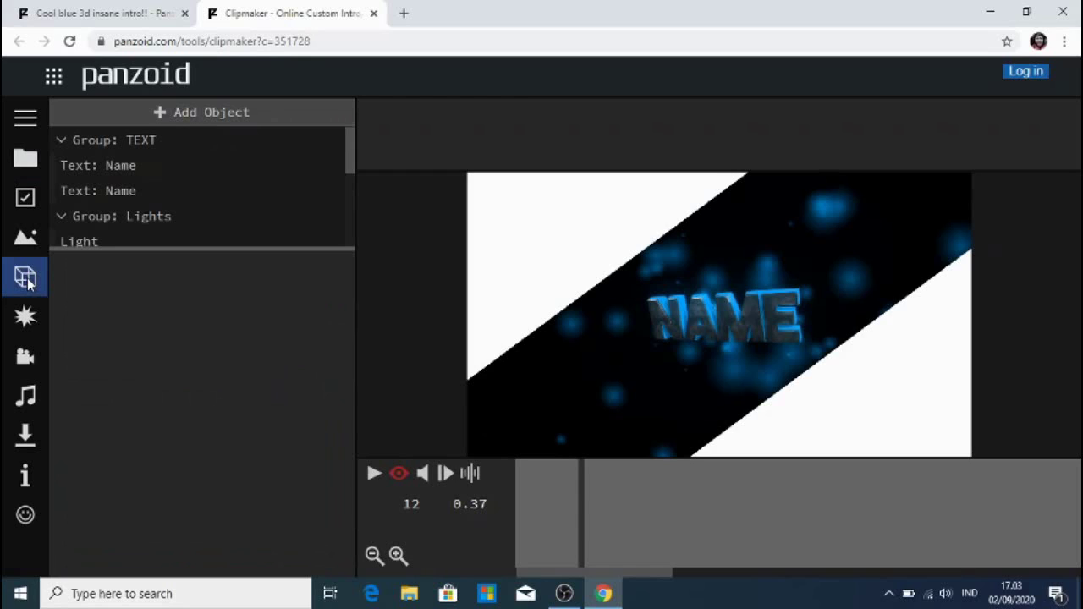
click(165, 175)
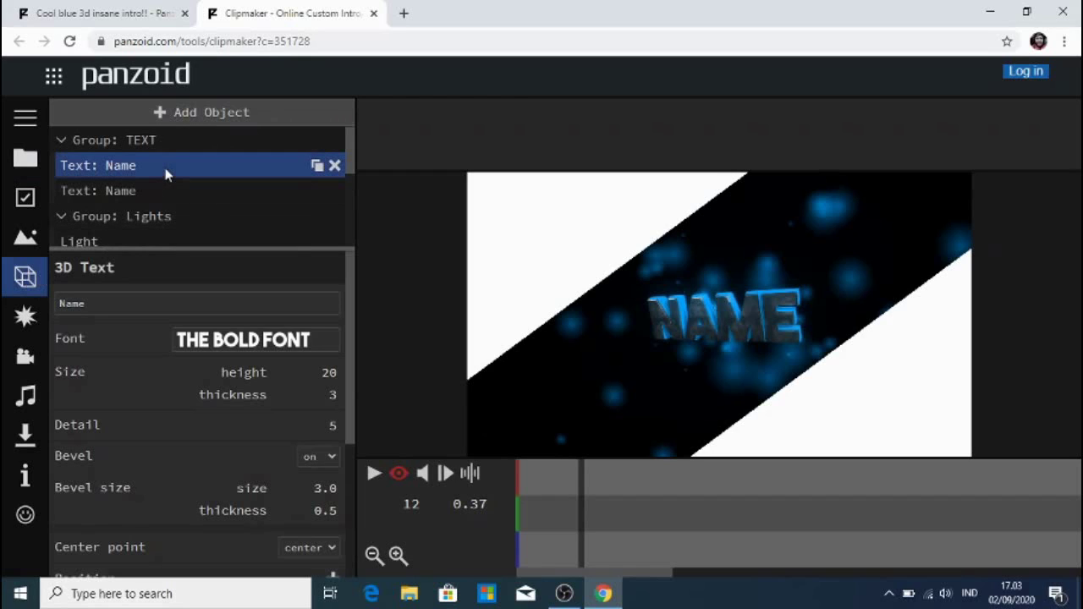
click(110, 302)
key(BackSpace)
key(BackSpace)
key(BackSpace)
key(BackSpace)
text(MEO)
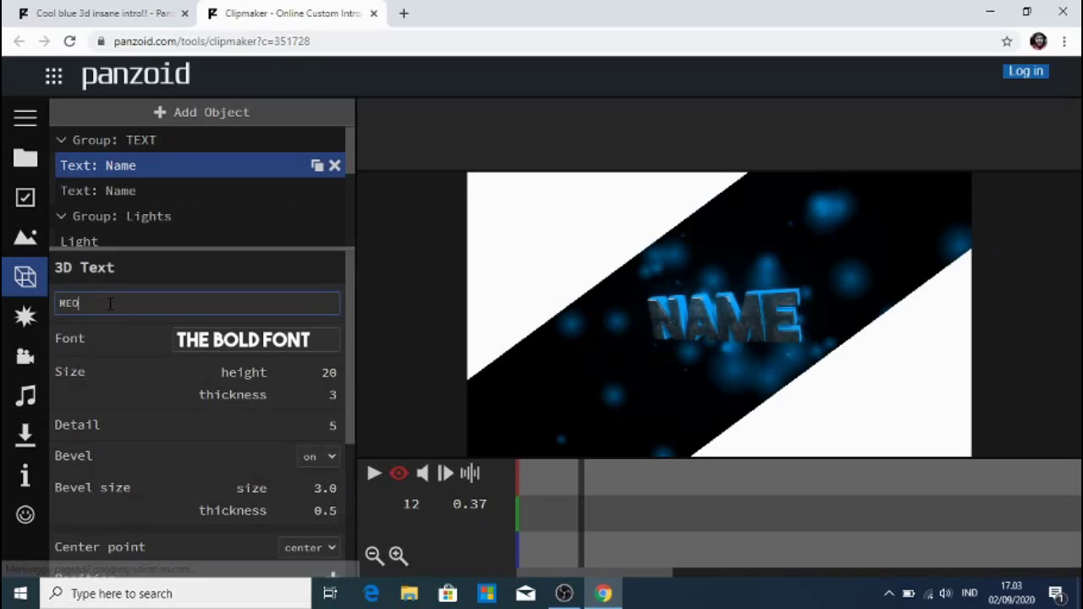
text(NG)
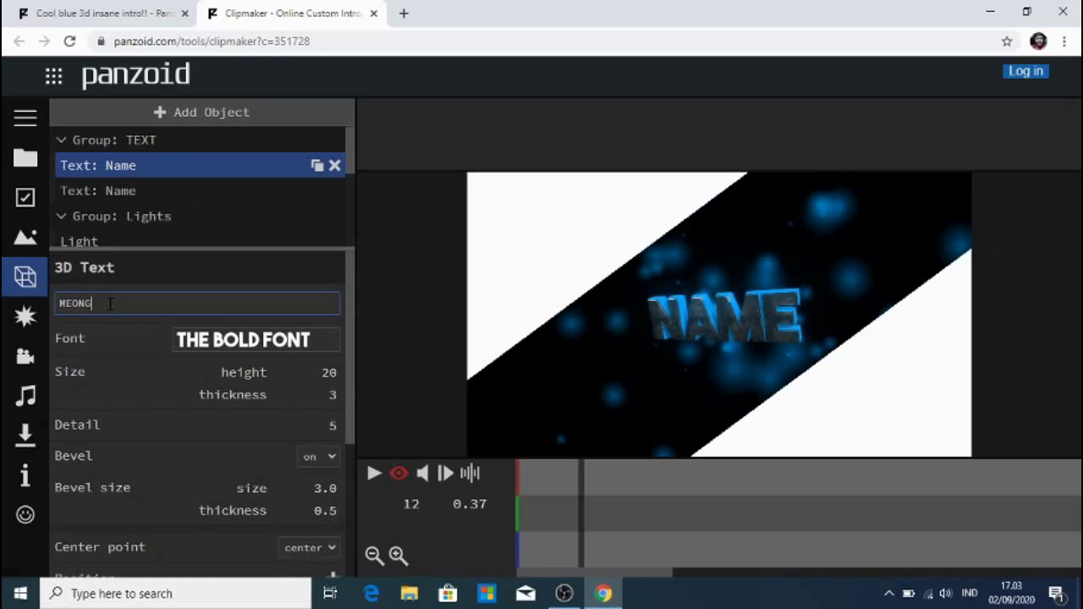
key(Return)
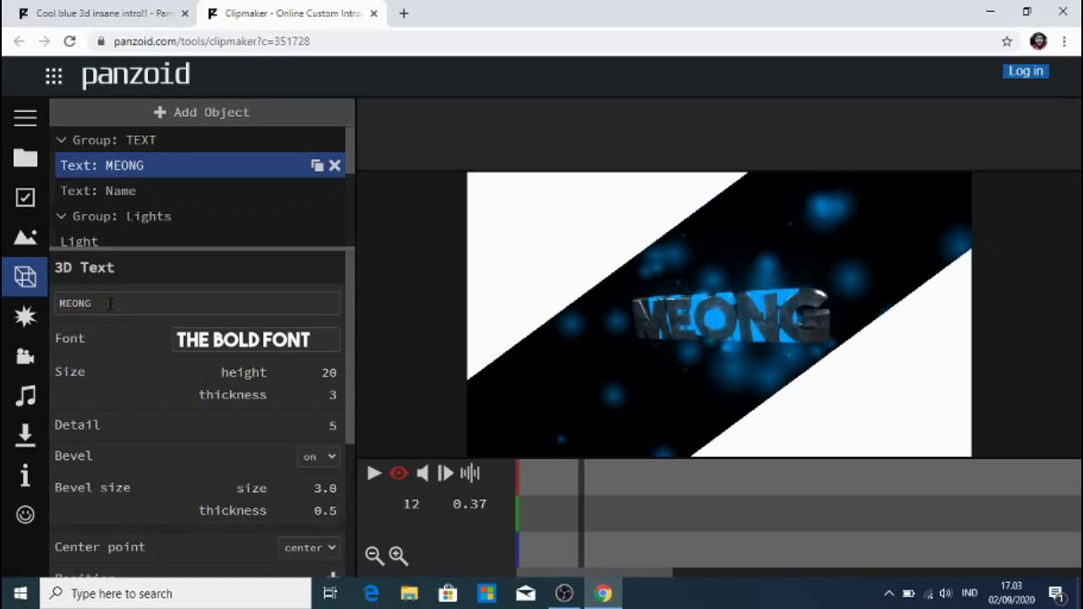
Change the second 3D text object in the TEXT group to MEONG as well and play the edited intro
click(155, 193)
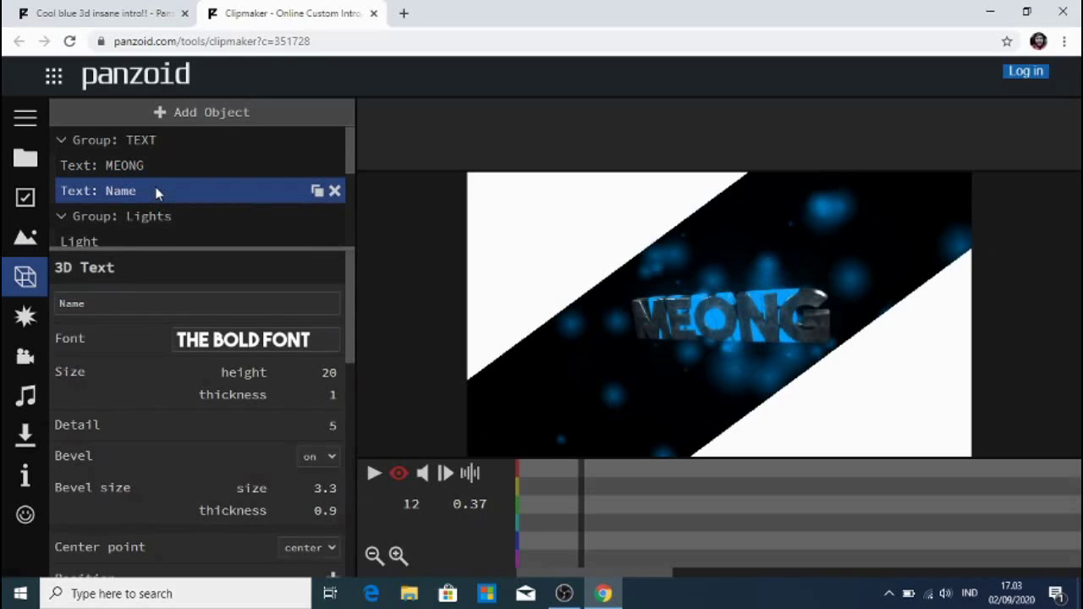
click(112, 302)
key(BackSpace)
key(BackSpace)
key(BackSpace)
key(BackSpace)
text(MEONG)
key(Return)
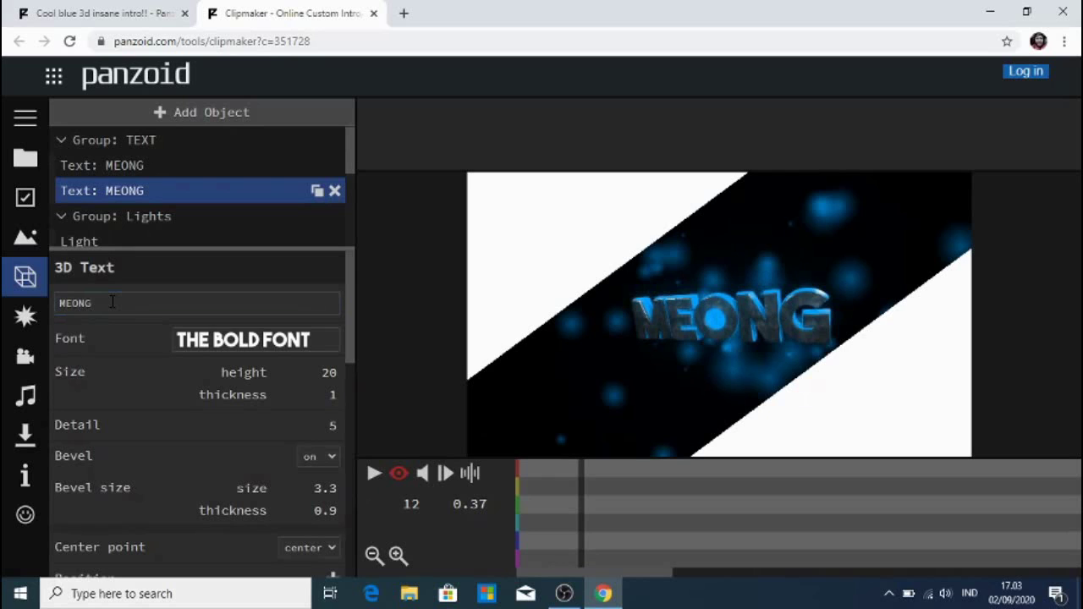
click(373, 479)
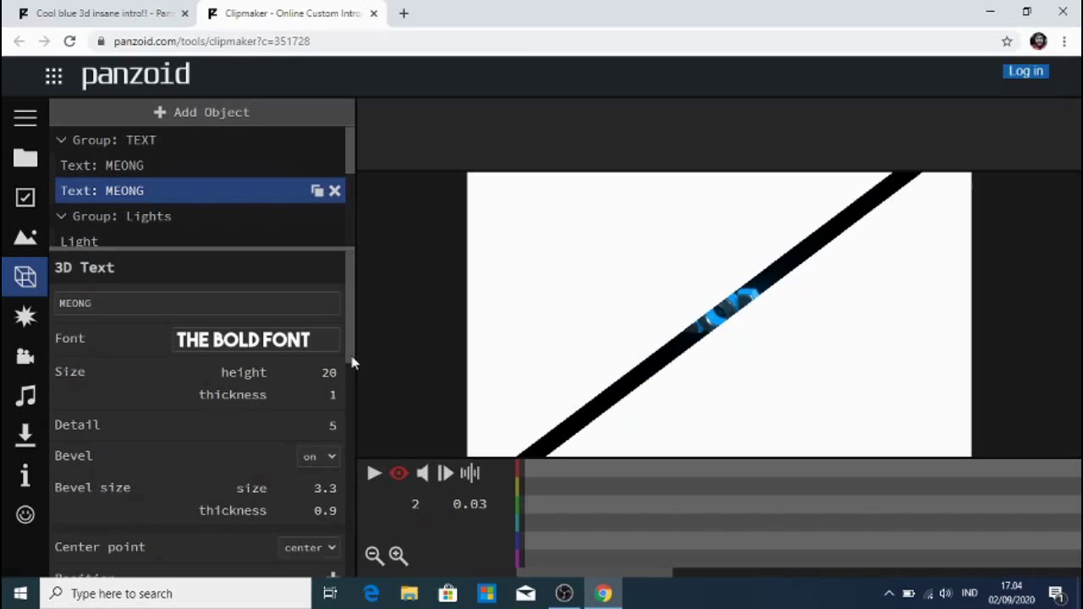
Render the intro video in balanced mode as .mkv (vp8/opus) and download the finished file
click(25, 436)
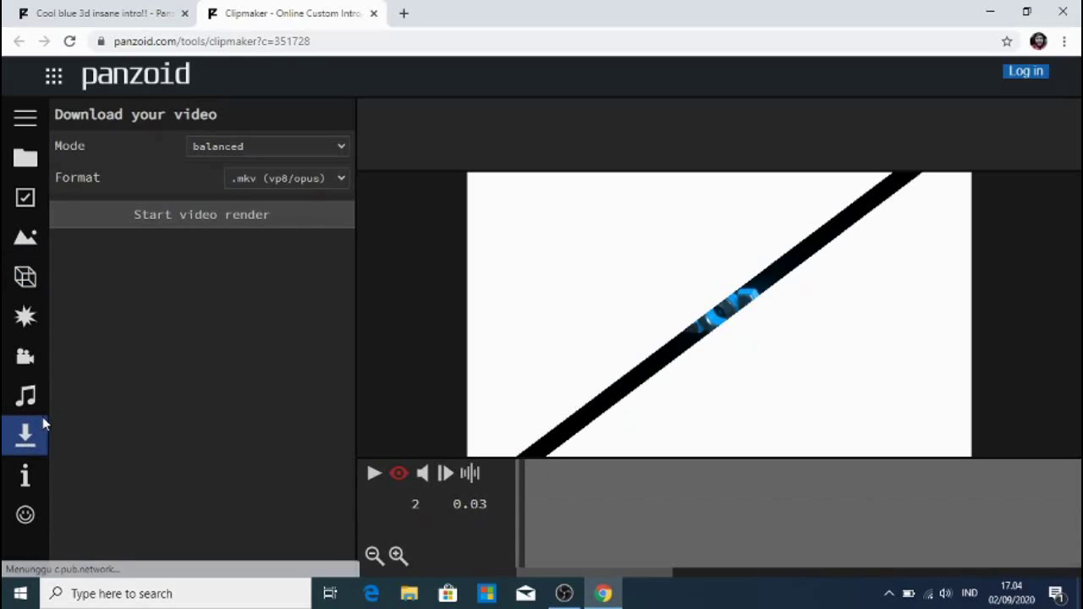
click(180, 216)
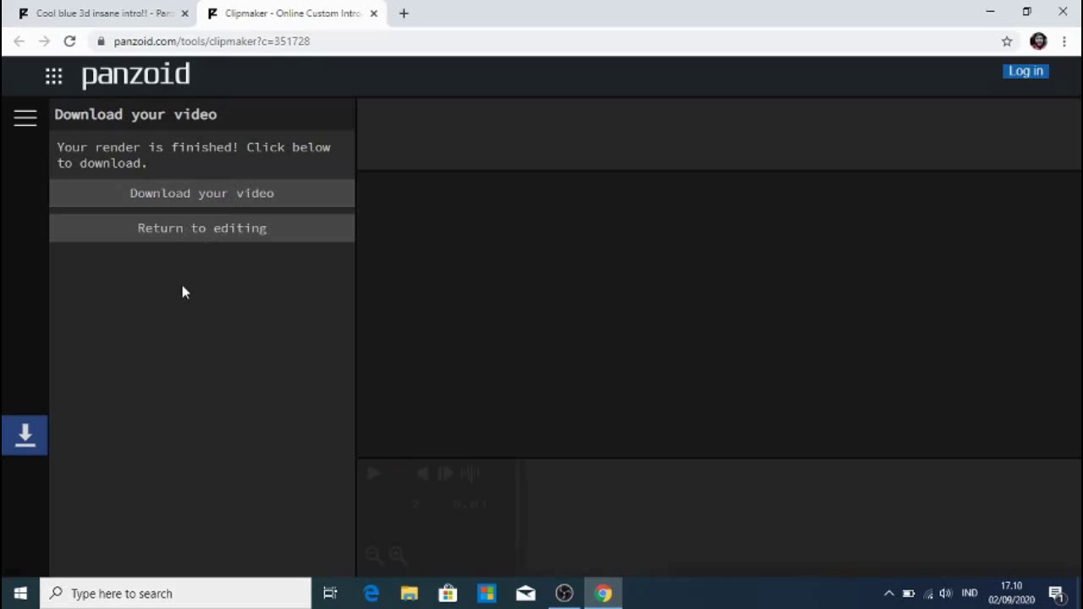
click(205, 203)
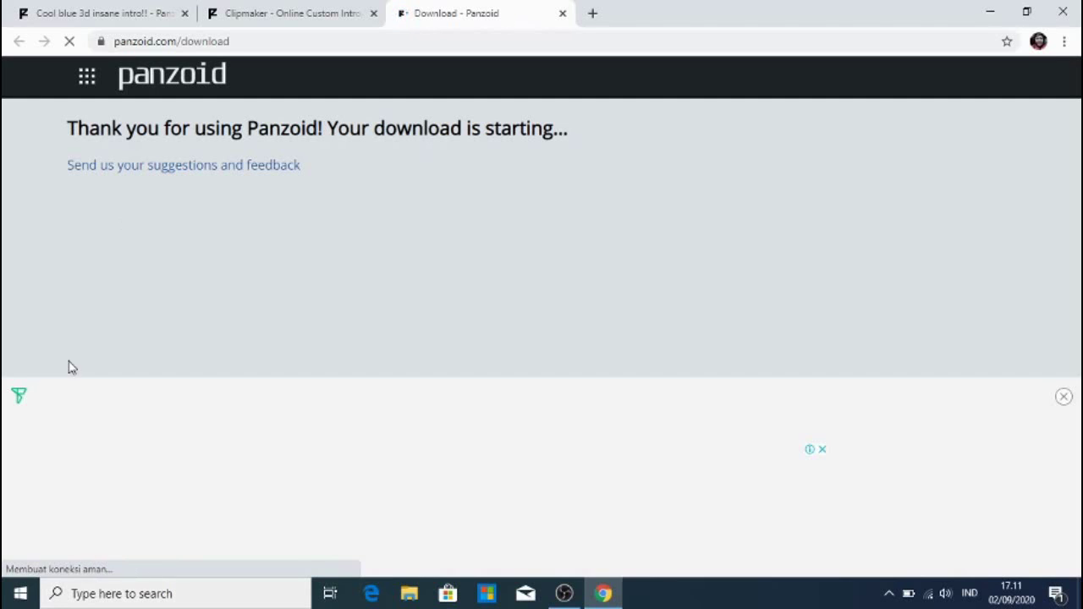
Show the downloaded video.mkv in its Downloads folder and open it with GOM Player
click(65, 592)
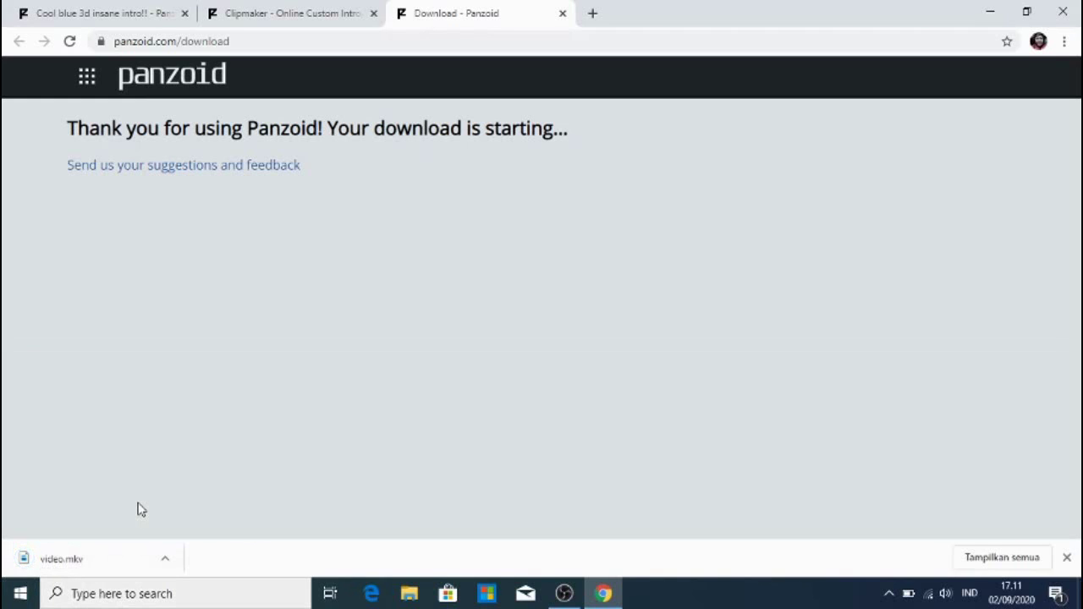
click(165, 561)
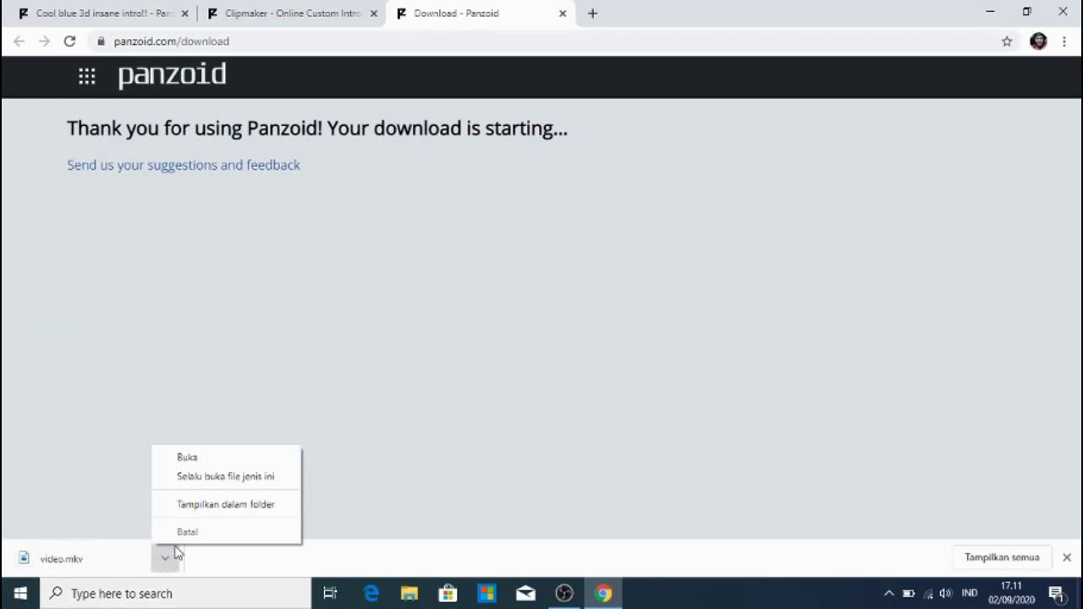
click(220, 512)
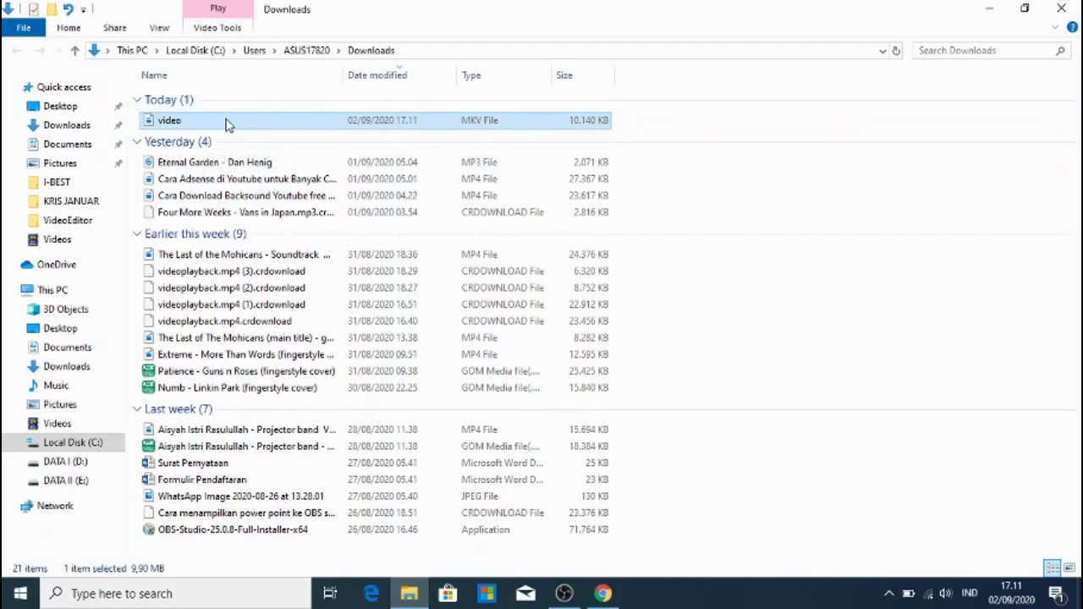
double_click(226, 121)
right_click(226, 121)
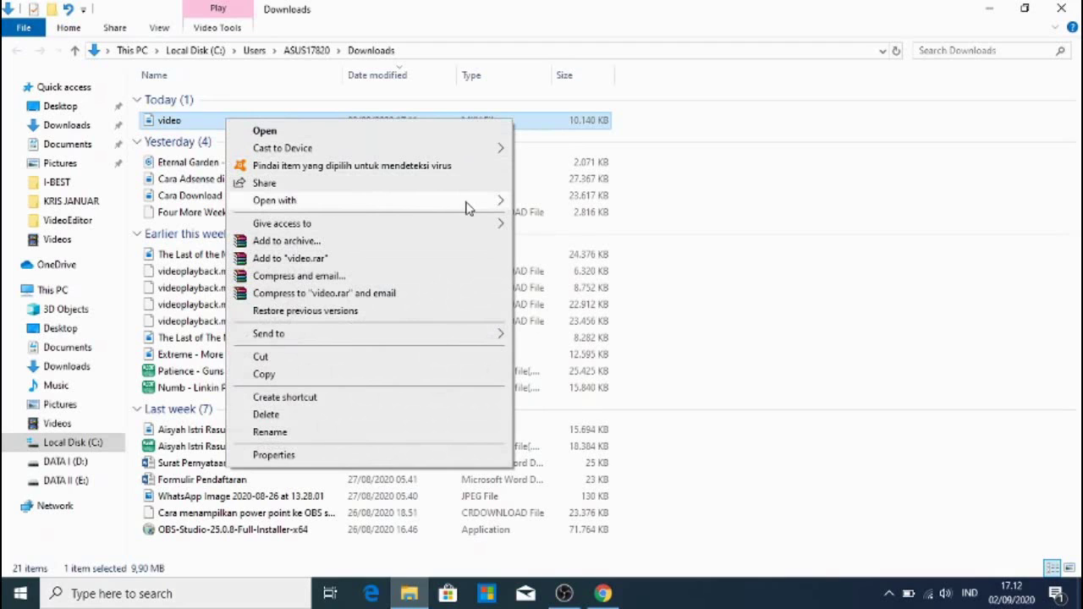
click(506, 203)
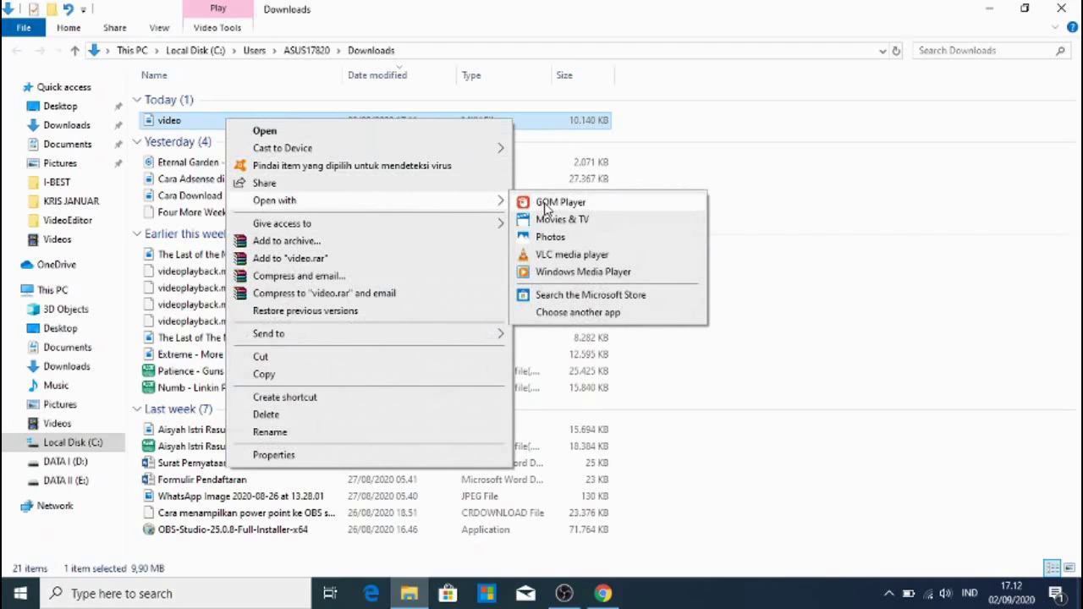
click(575, 208)
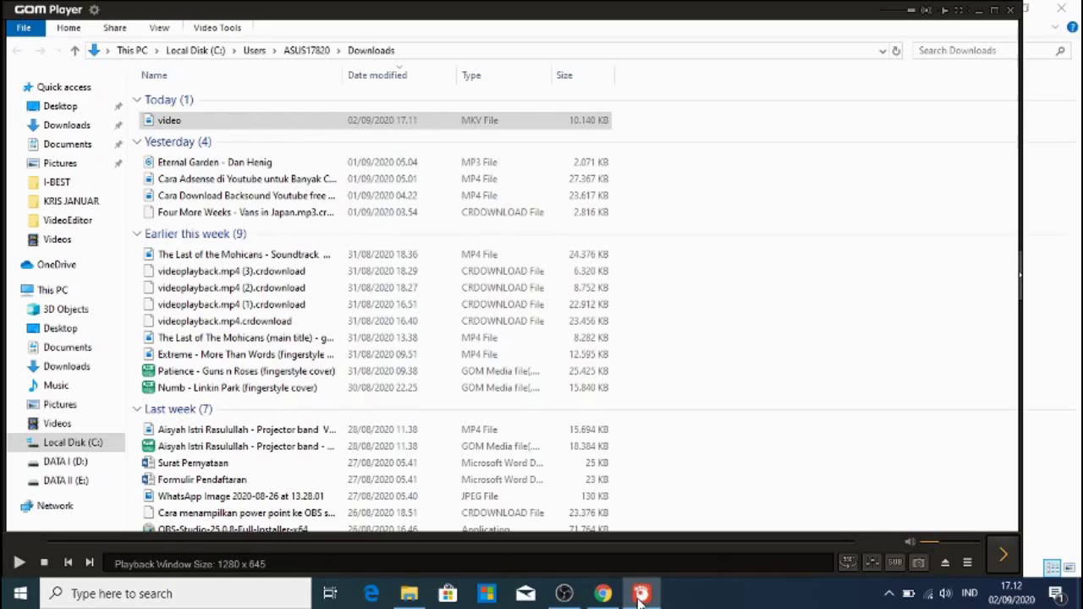
mouse_move(640, 597)
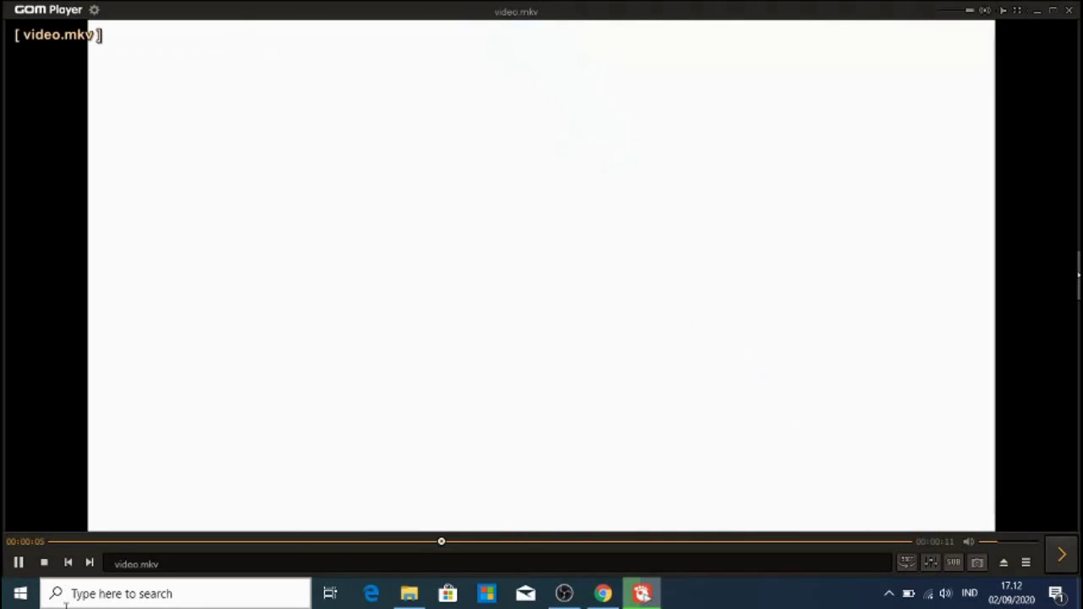
Replay the rendered intro from the start in GOM Player and close the player
scroll(518, 269, up, 1)
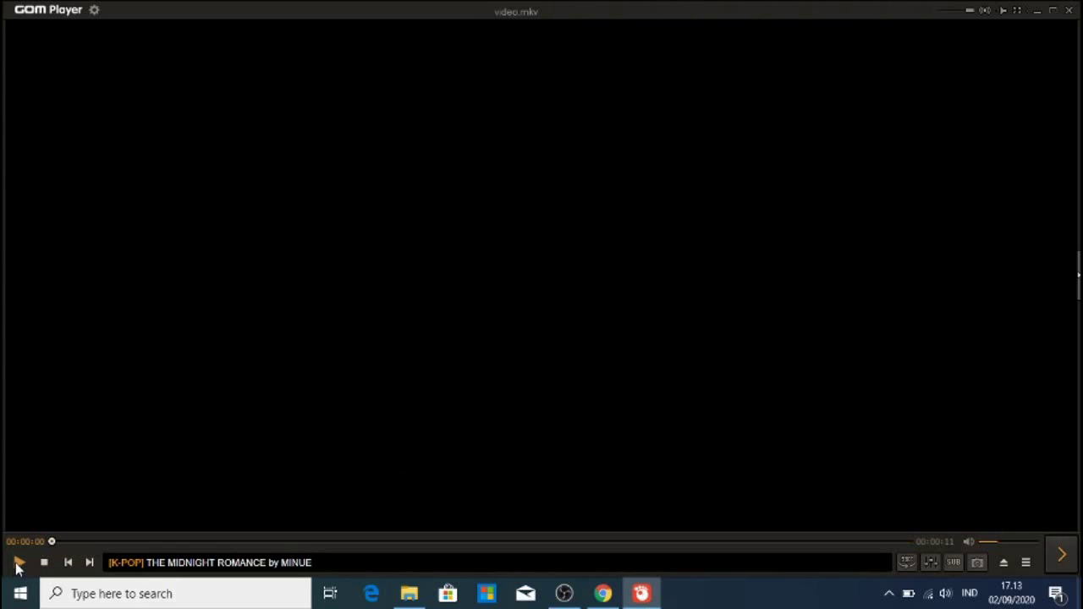
click(17, 563)
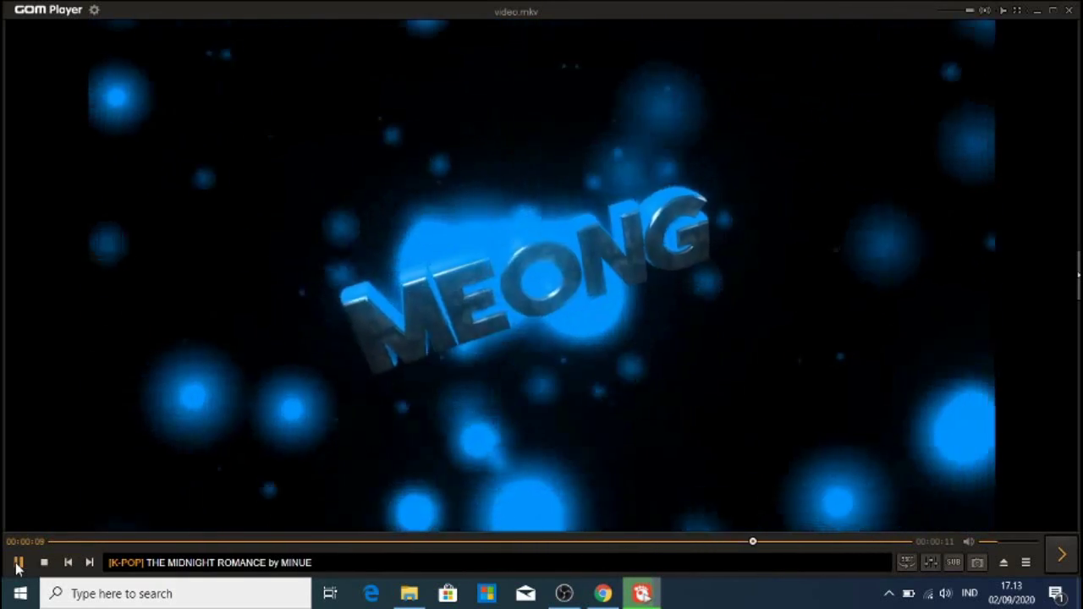
scroll(17, 569, down, 1)
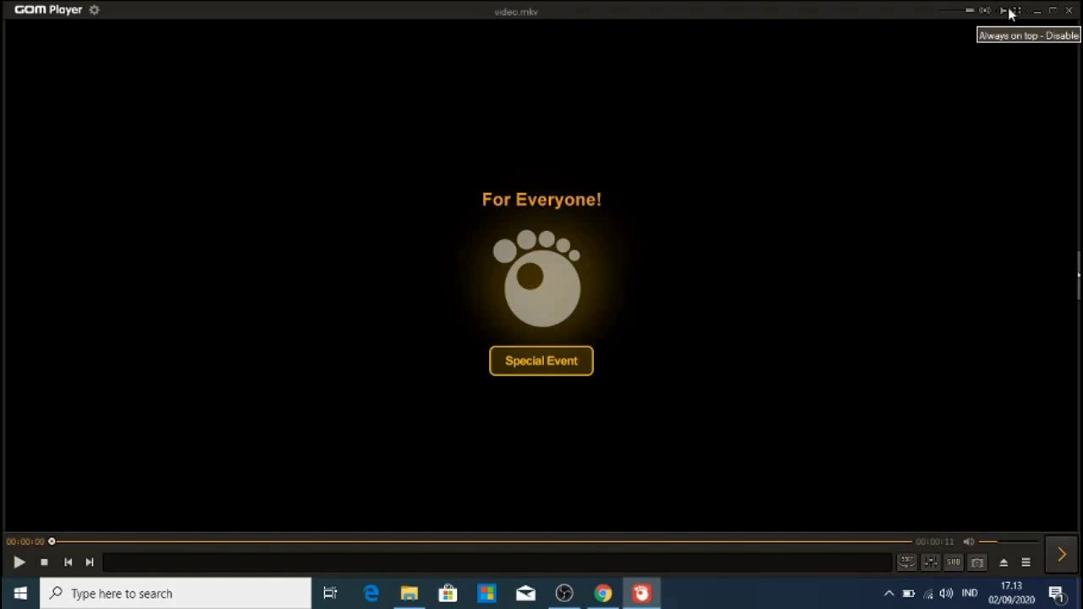
click(1068, 10)
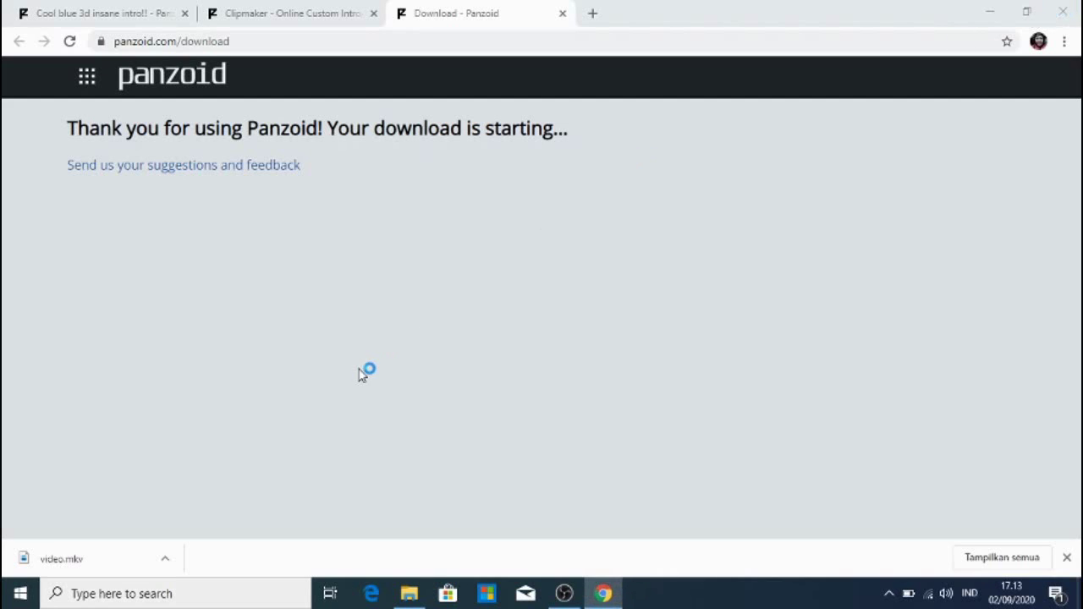
Show the downloaded video.mkv in its folder again and rename the file MEONG
click(167, 557)
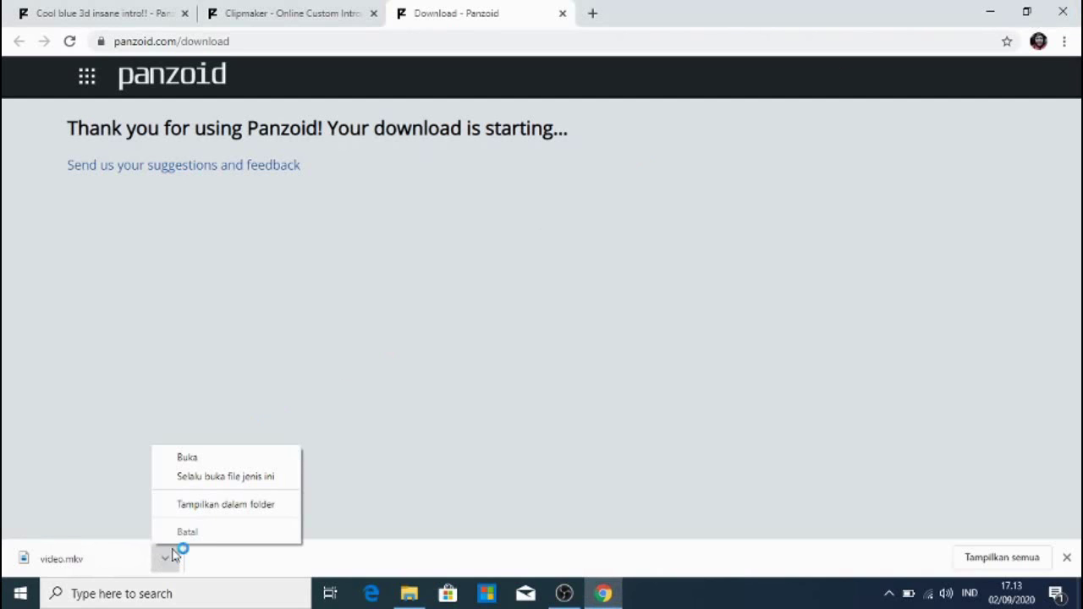
click(218, 505)
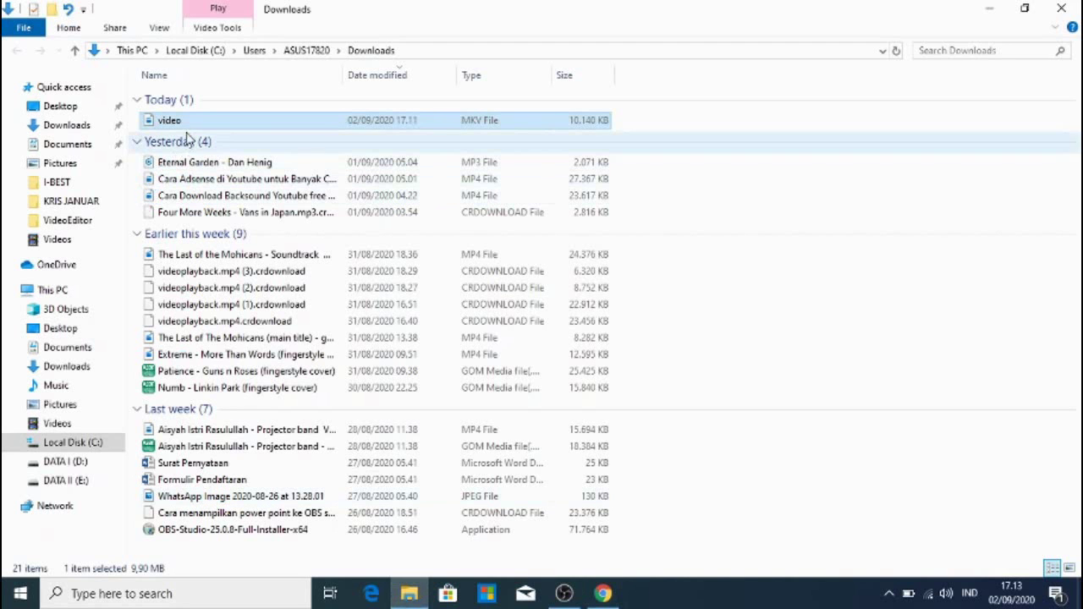
double_click(186, 121)
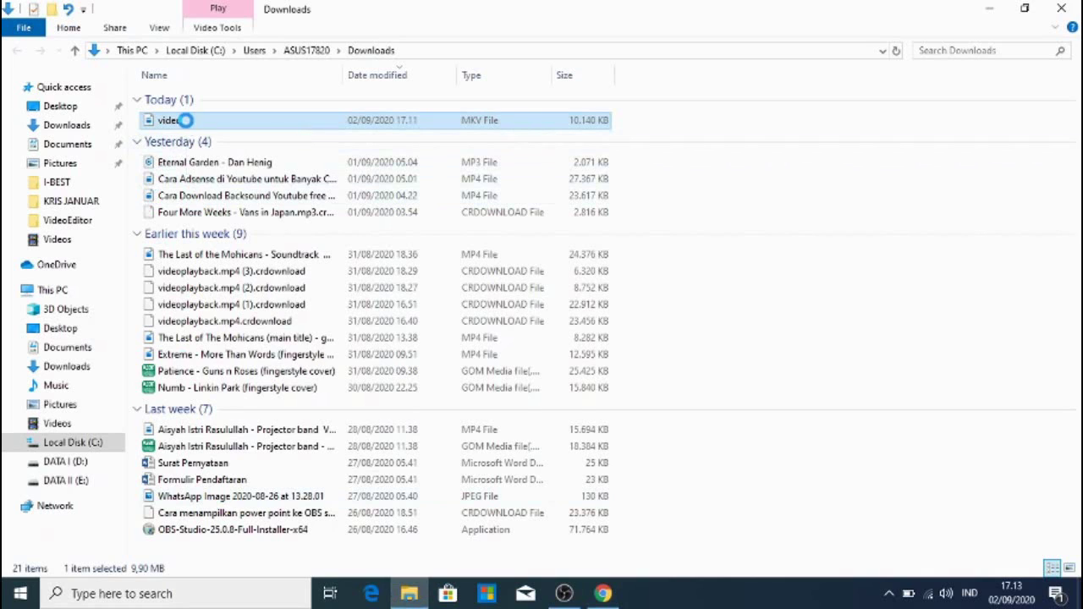
right_click(186, 121)
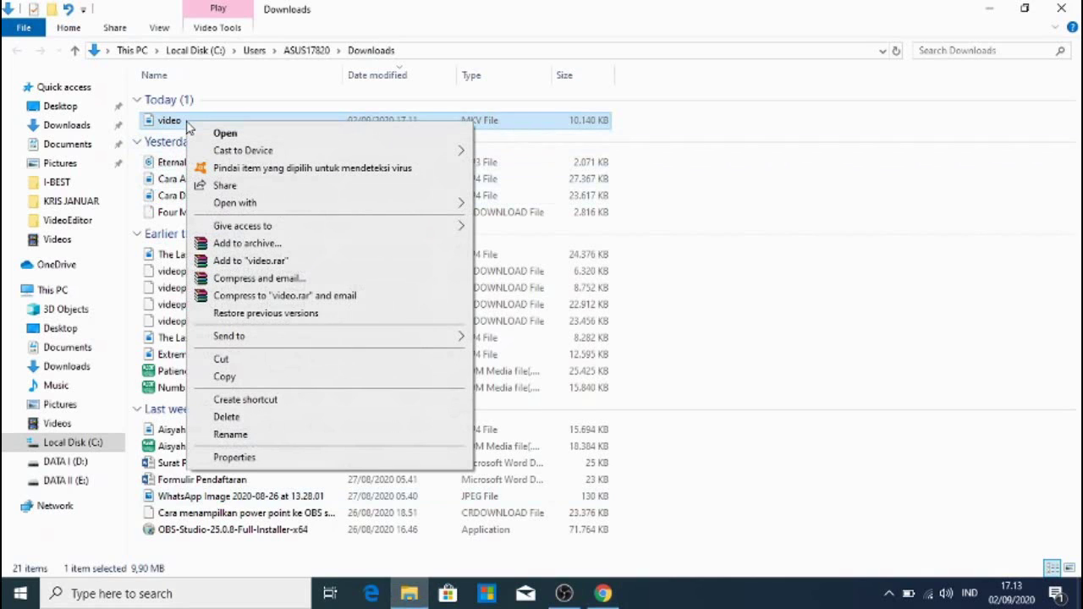
click(185, 124)
click(184, 123)
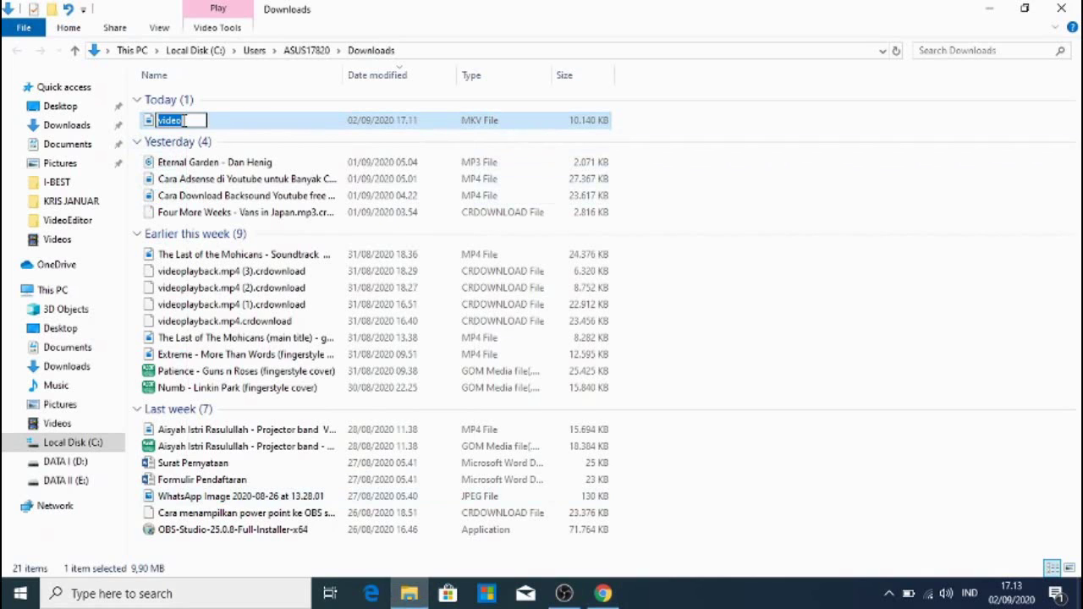
right_click(185, 122)
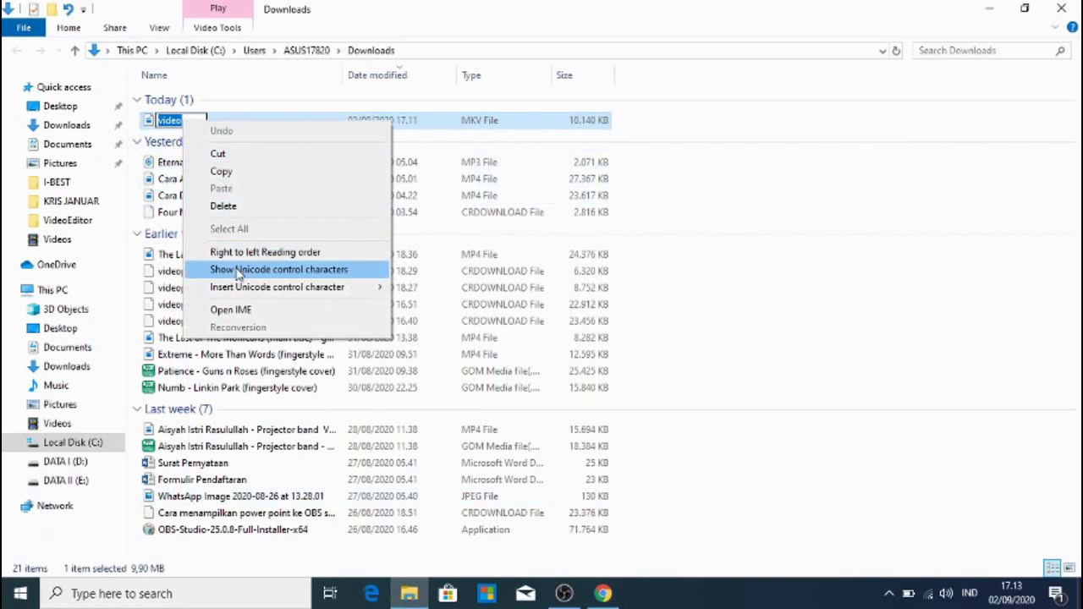
click(283, 121)
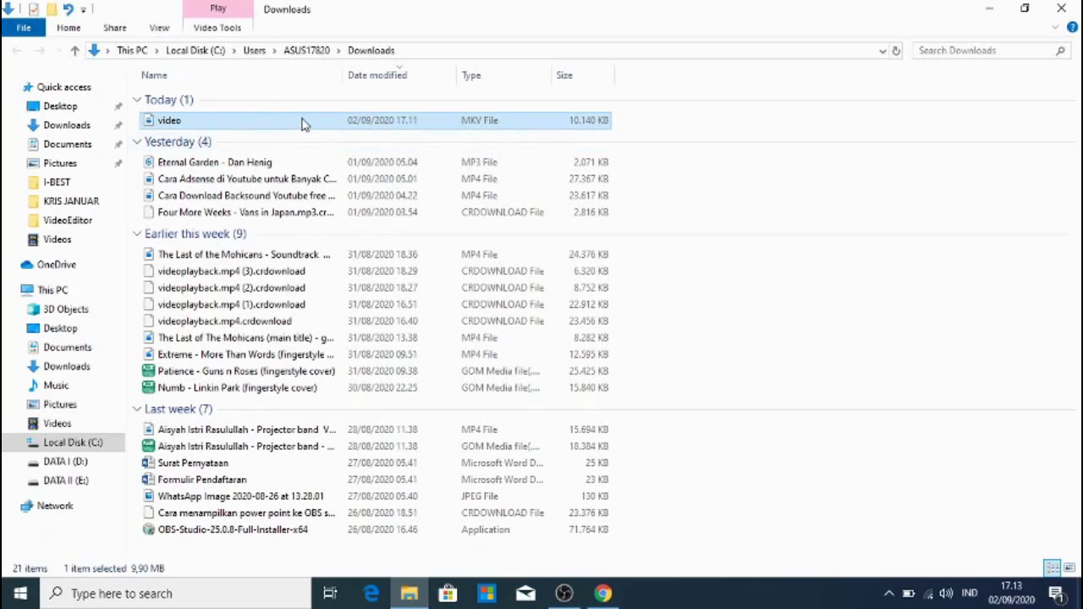
key(F2)
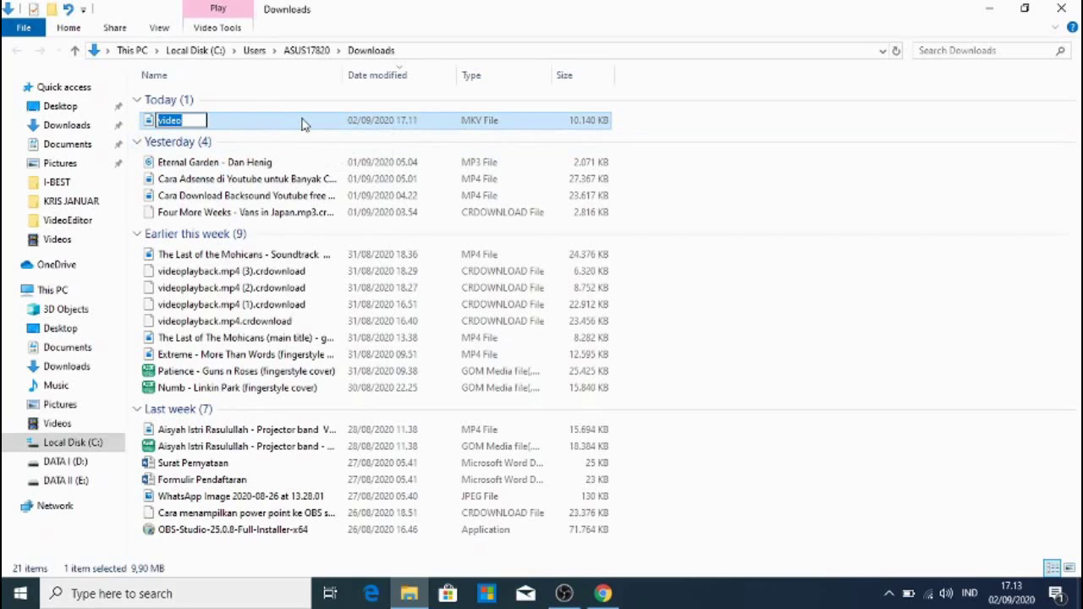
text(MEONG)
key(Return)
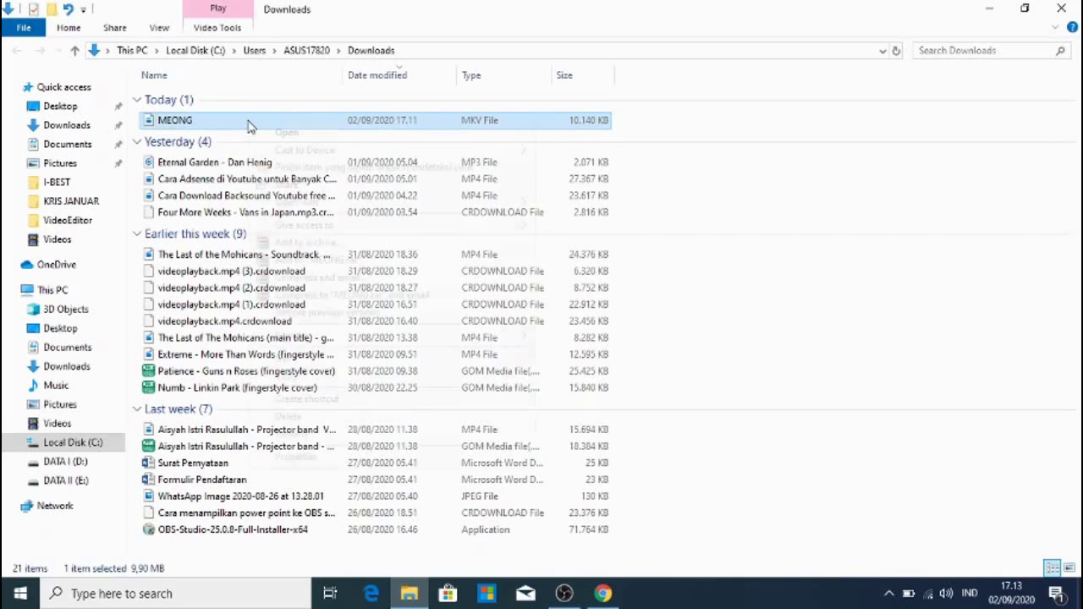
Cut the MEONG video file and open the A. VIDEO 4 YOUTUBE folder on drive DATA II (E:)
right_click(248, 126)
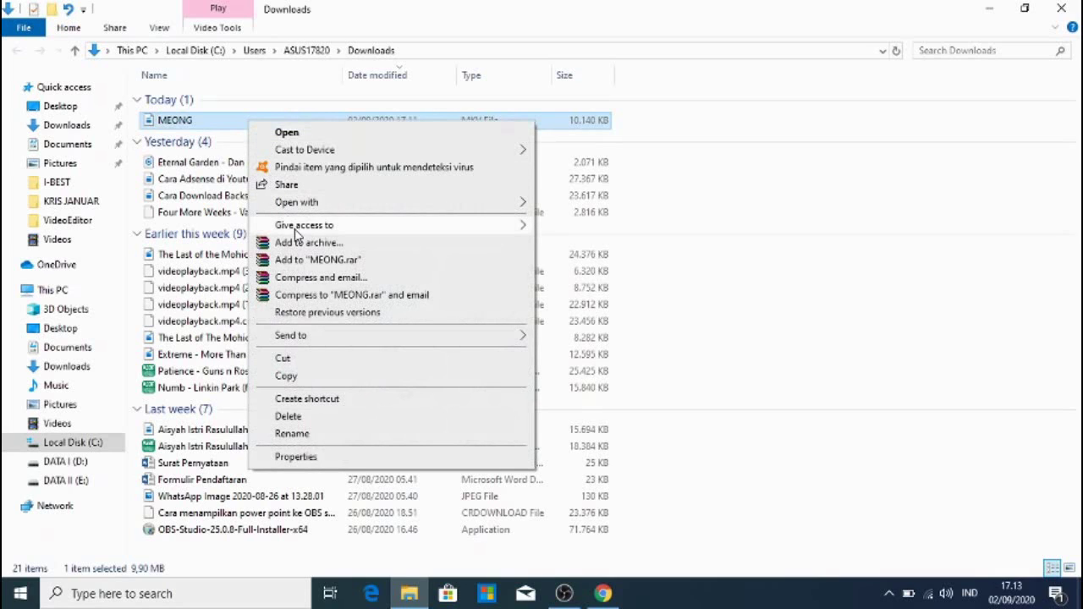
click(296, 361)
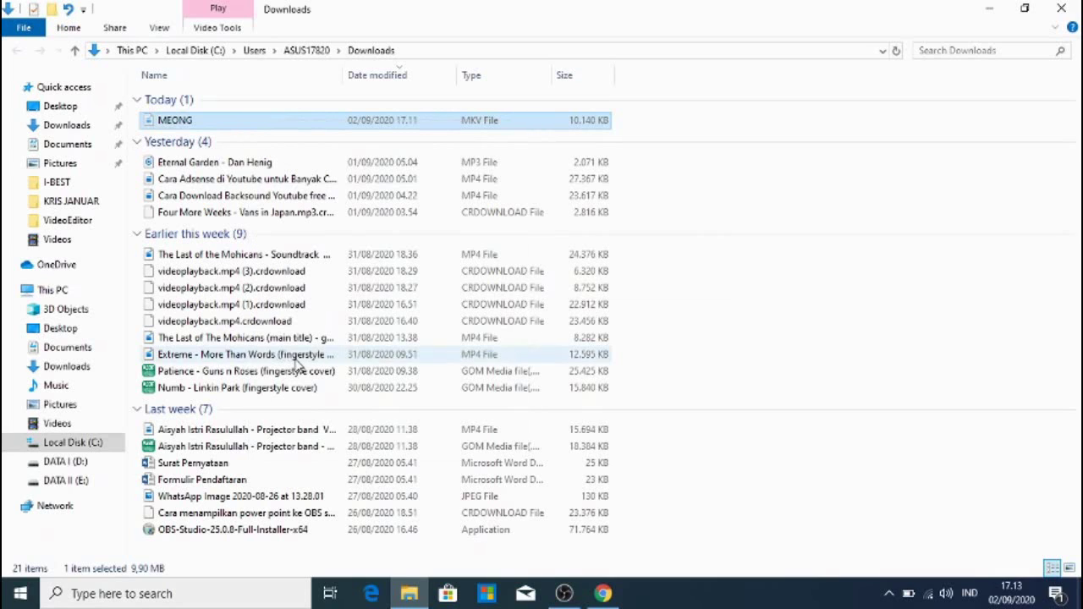
click(67, 480)
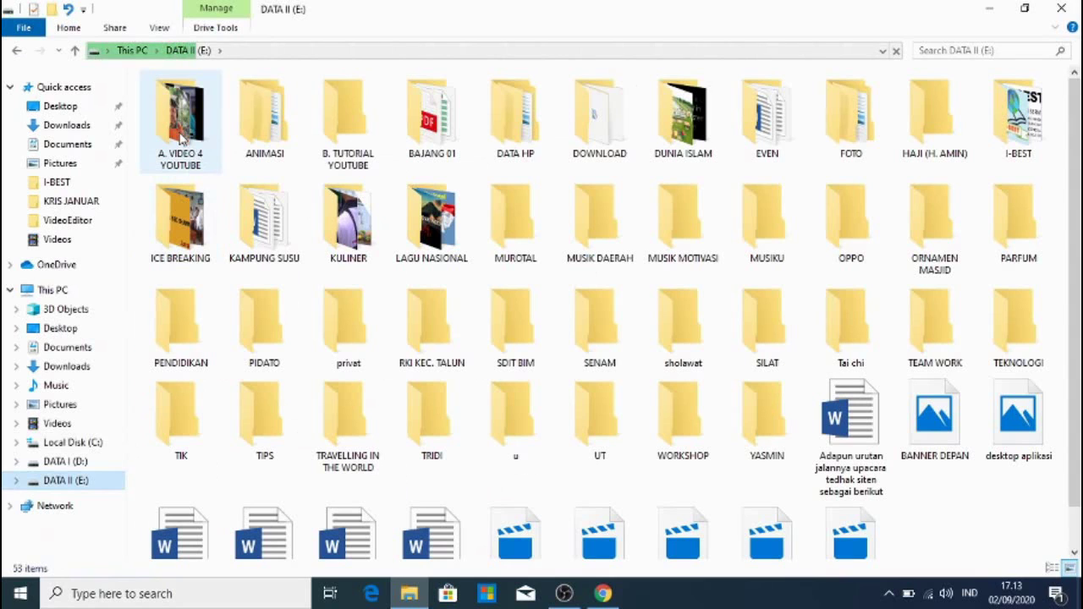
double_click(180, 135)
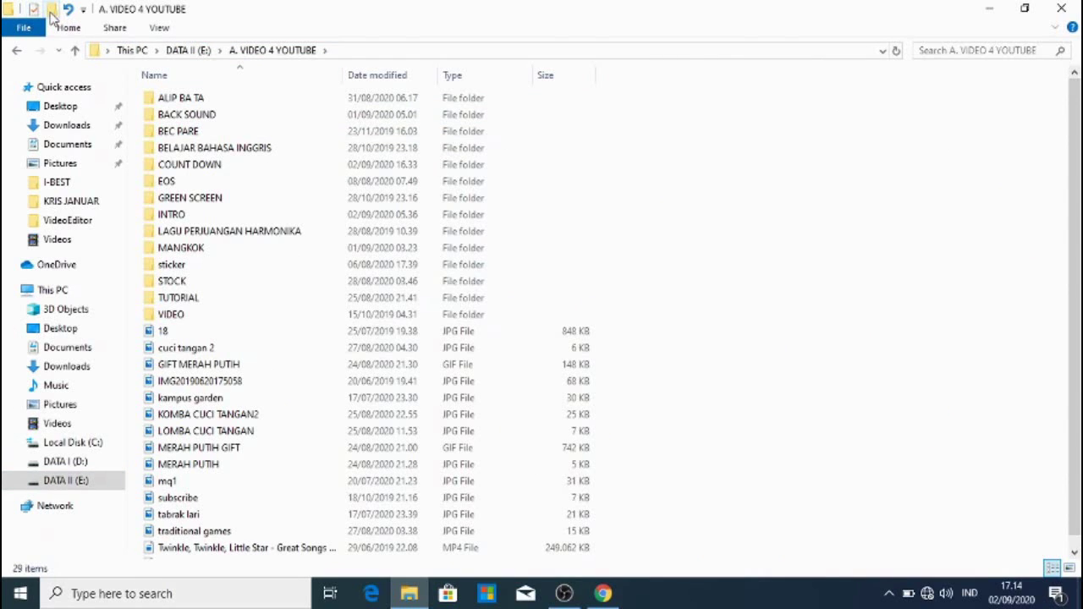
Create a new folder named INTRO BARU inside A. VIDEO 4 YOUTUBE
click(52, 9)
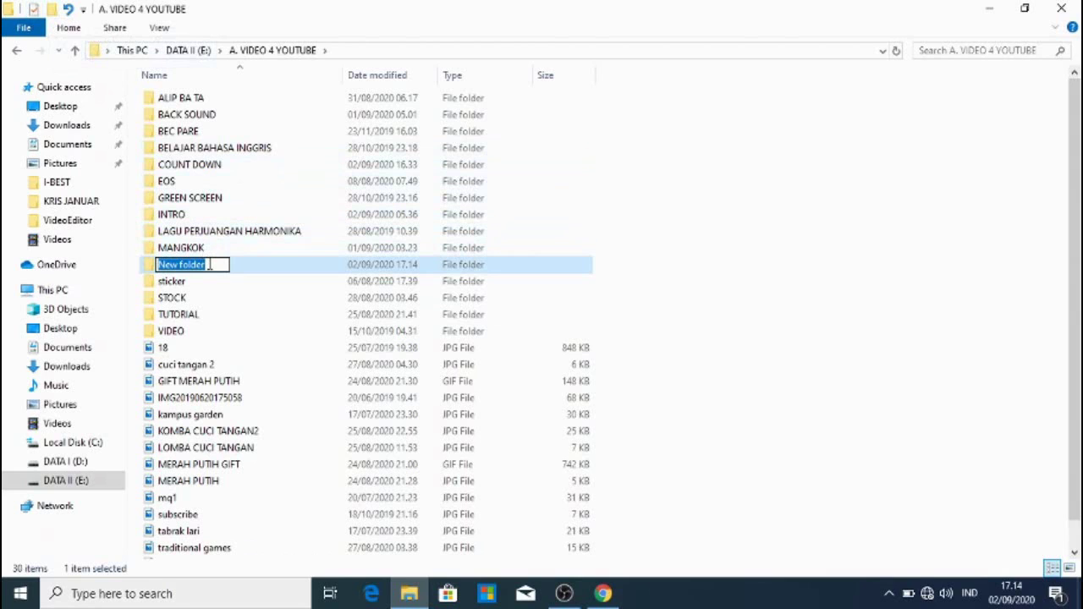
text(IN)
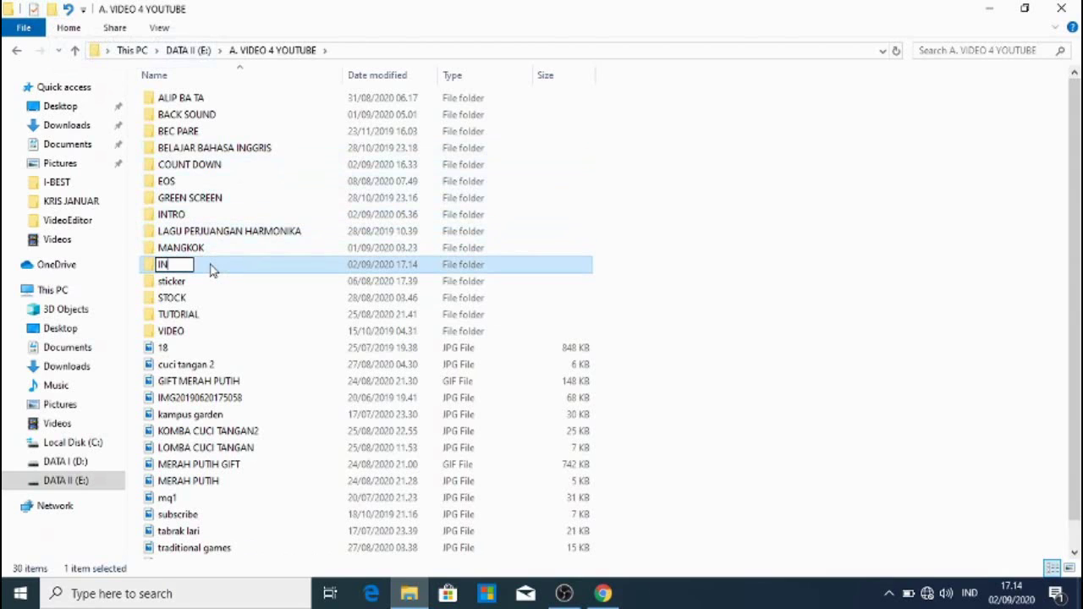
text(TRO BAR)
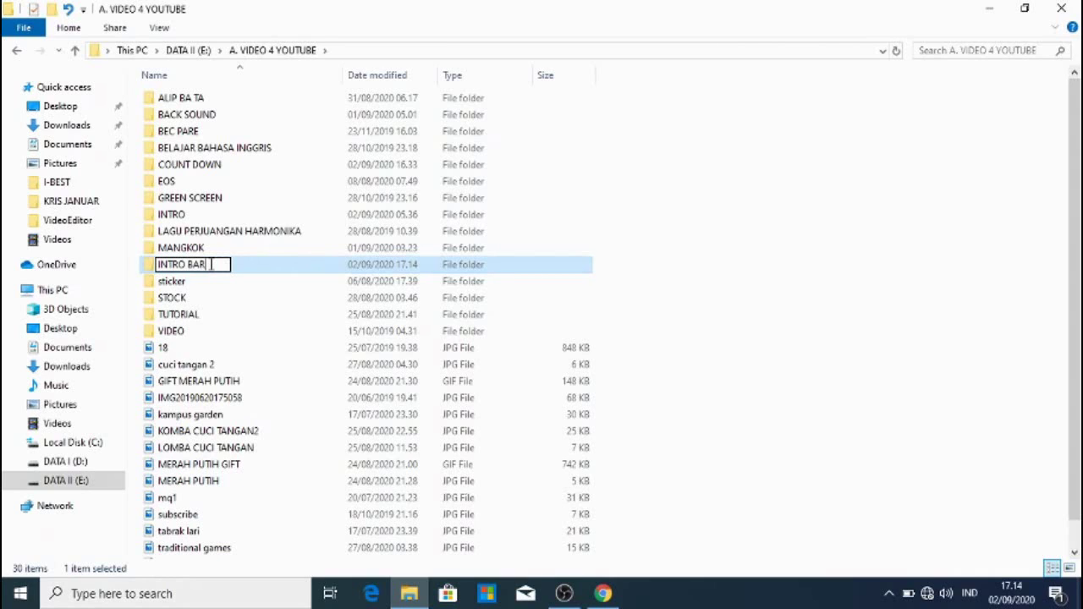
text(U)
key(Return)
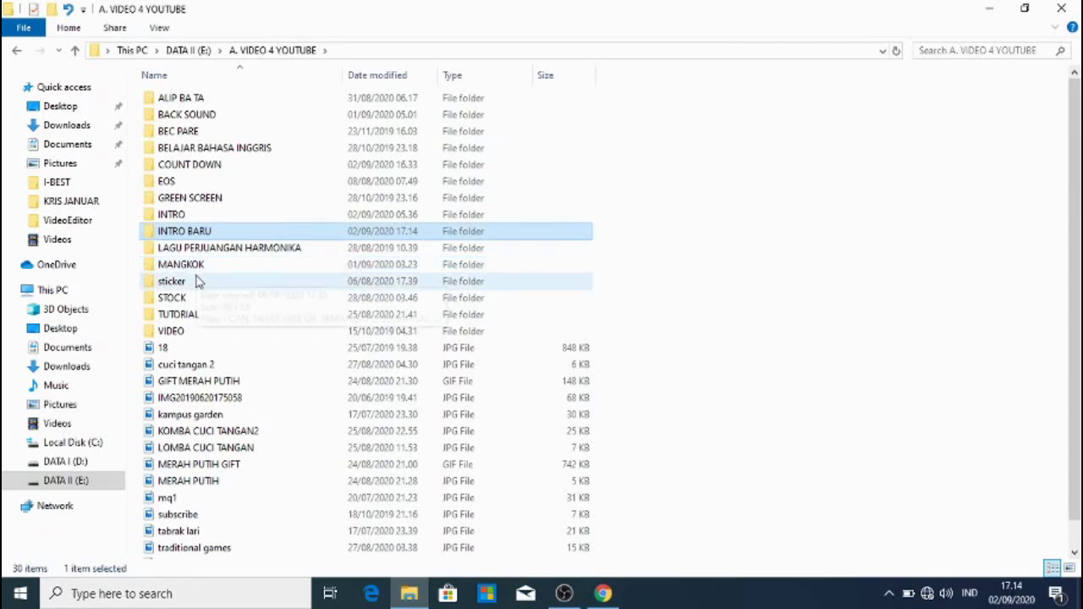
Open the INTRO BARU folder and paste the cut MEONG video into it
double_click(215, 236)
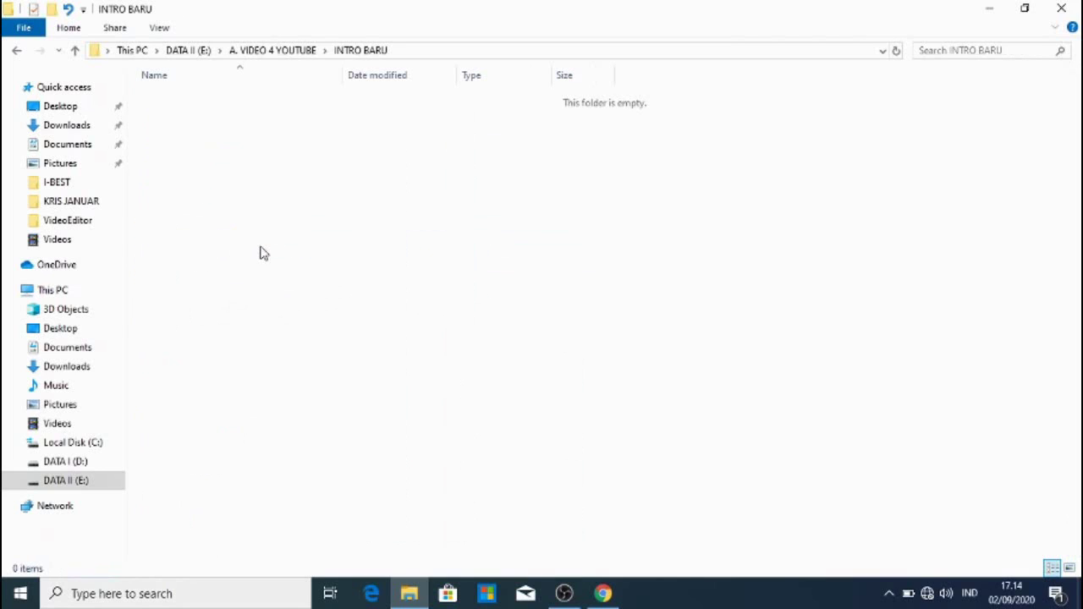
click(68, 28)
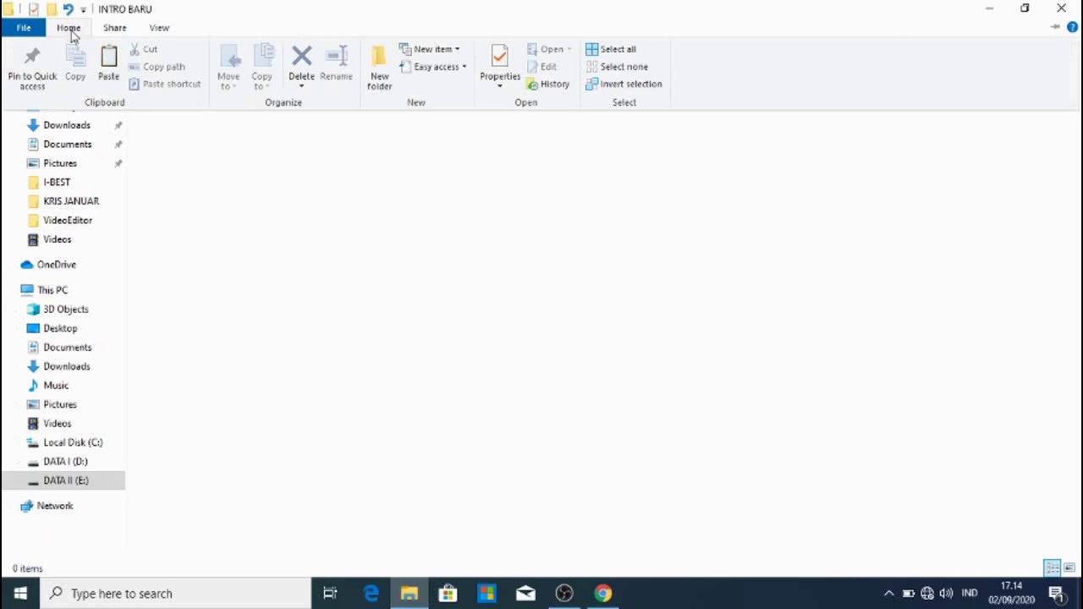
click(107, 67)
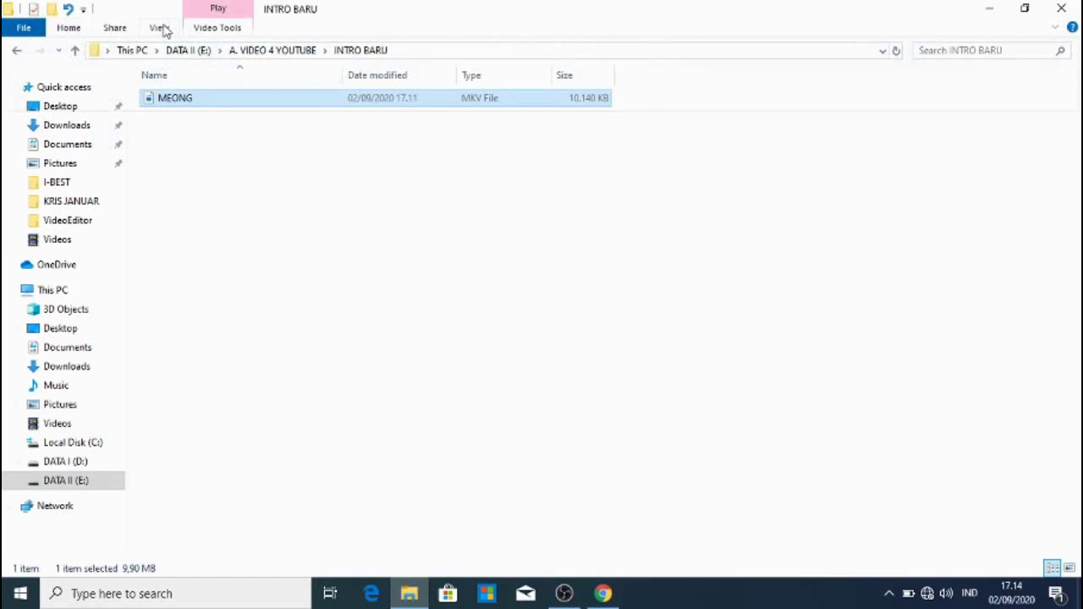
Display the INTRO BARU contents as thumbnail icons, then close the folder window and minimise the browser
click(164, 29)
click(254, 51)
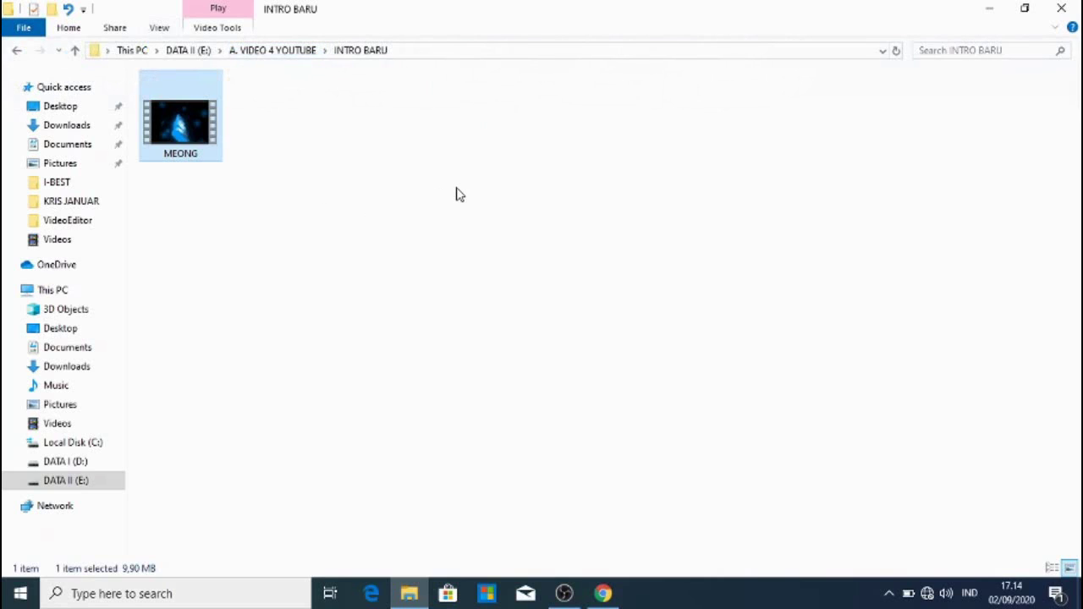
click(1062, 9)
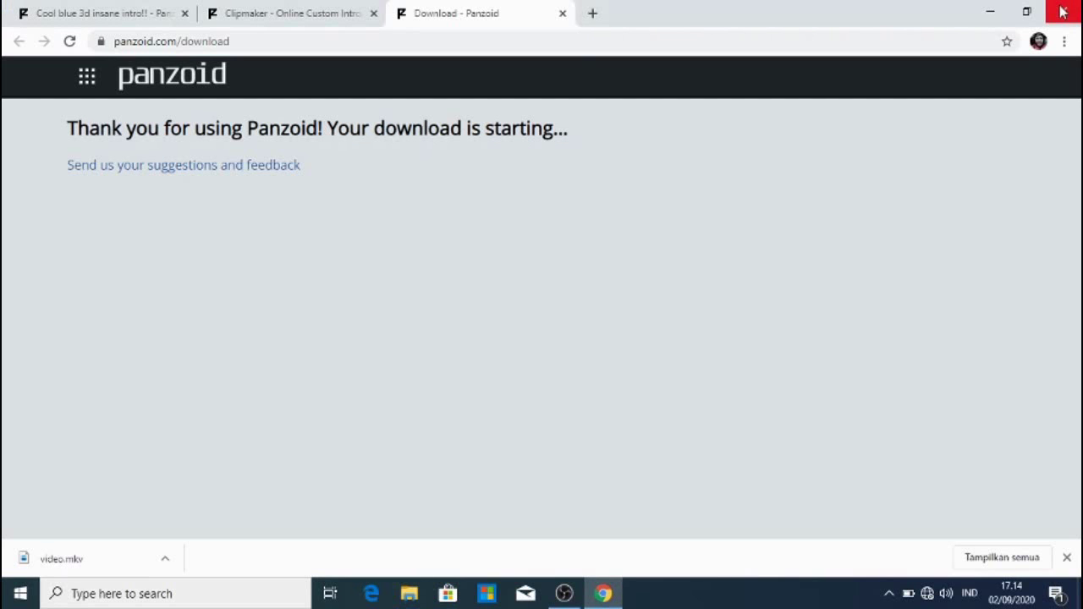
click(598, 596)
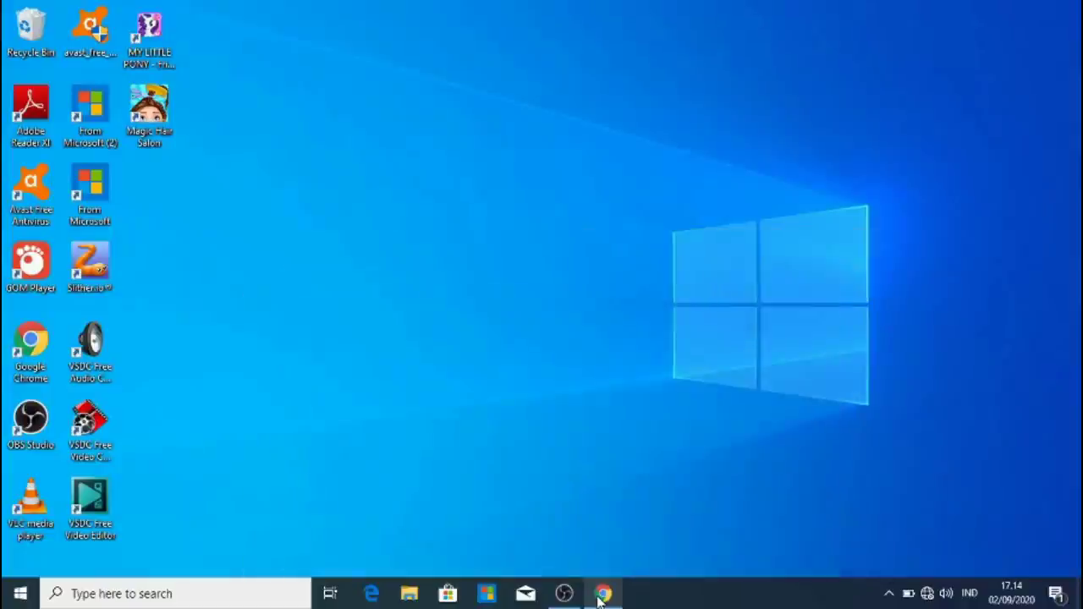